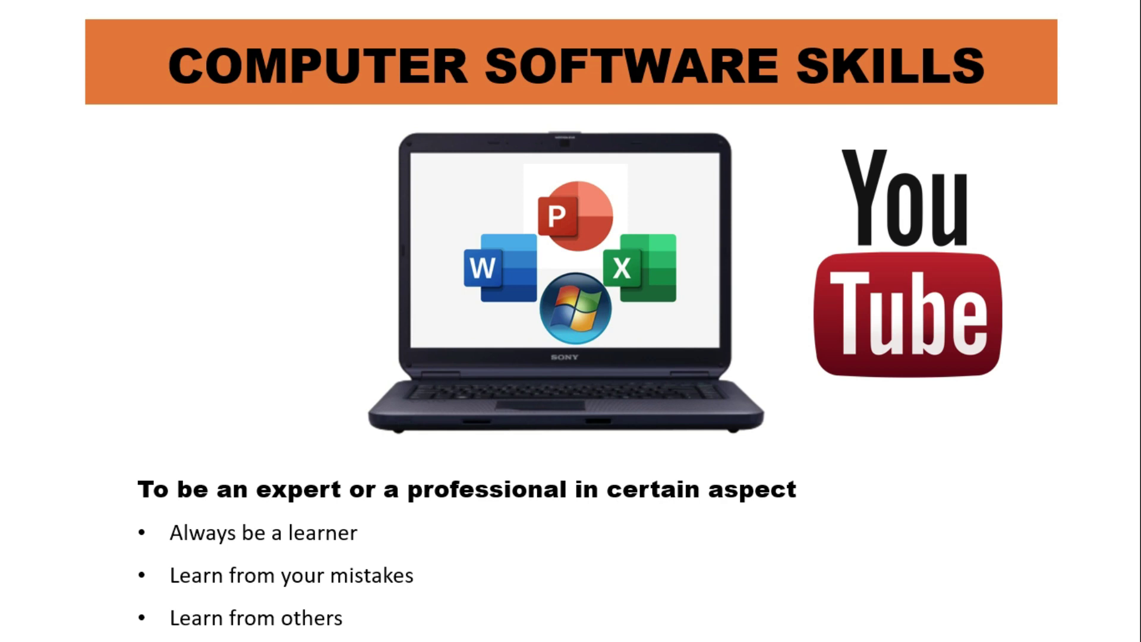
Advance past the last slide to end the slideshow and show the Monday–Friday documents.
key(Right)
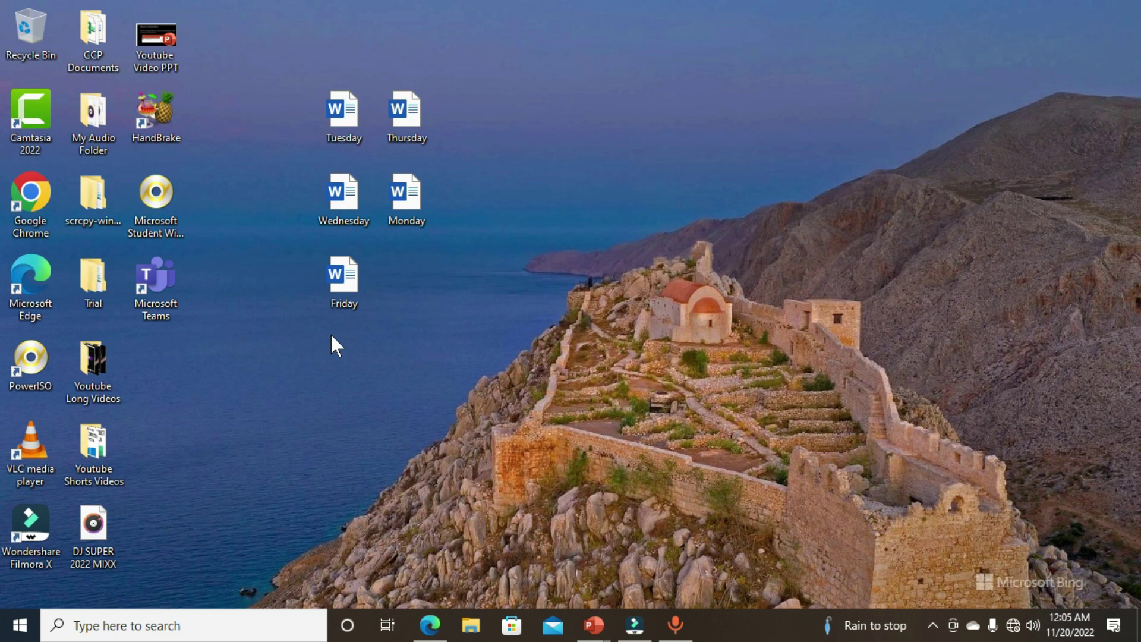
Create a new desktop folder named Personal Files.
key(ctrl+shift+n)
text(Personal Files)
key(Return)
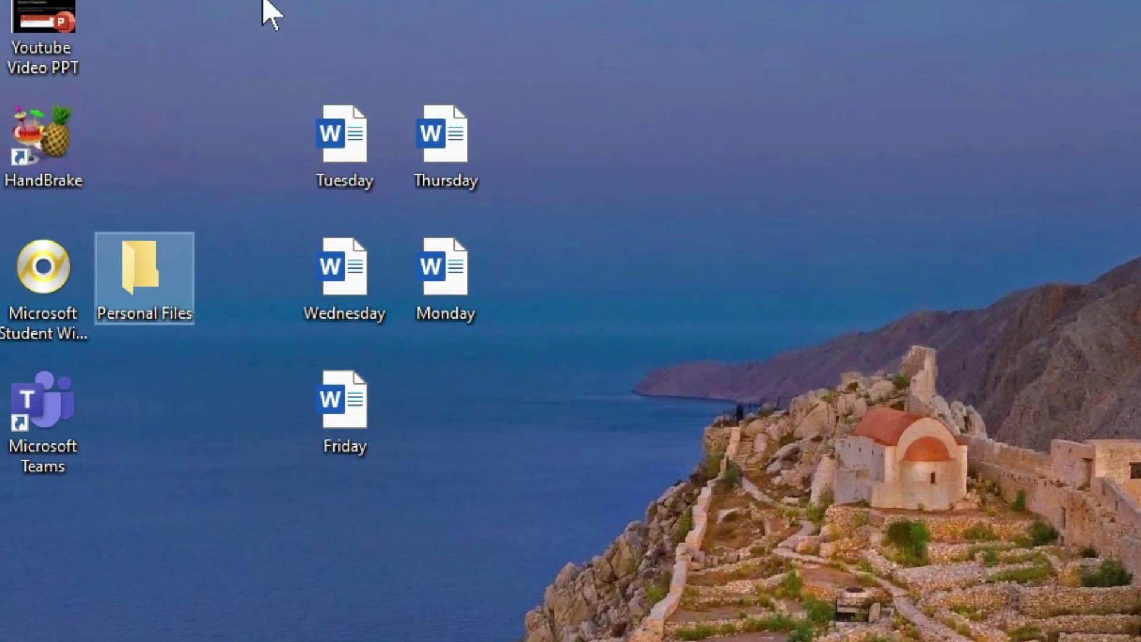
Move the five weekday Word documents into Personal Files, then open that folder.
drag(263, 2, 555, 540)
drag(364, 158, 140, 288)
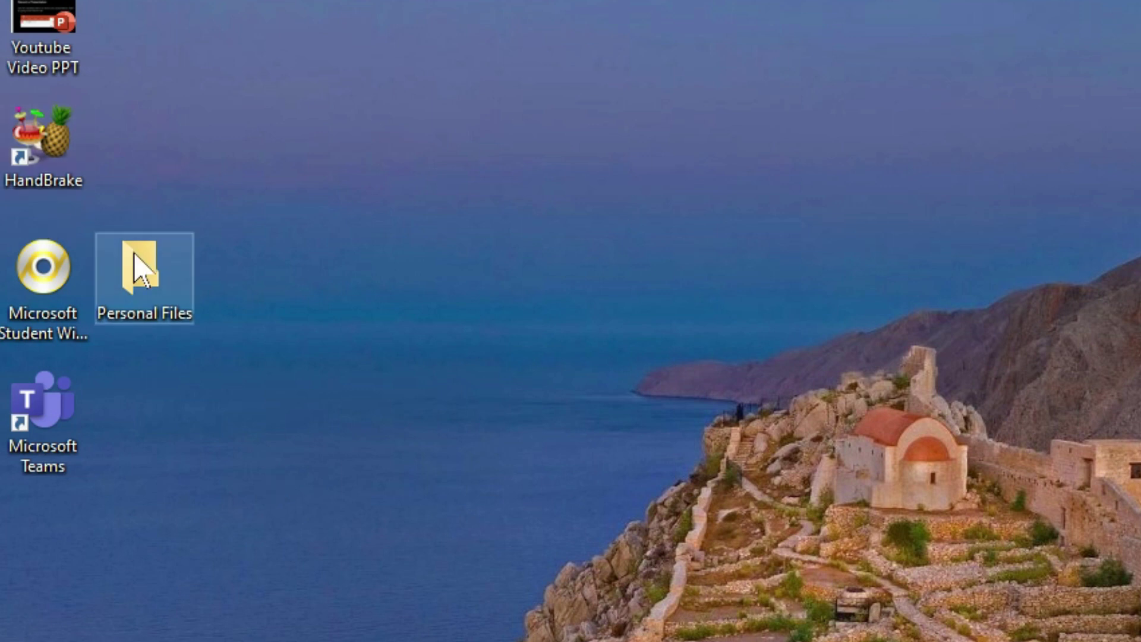
mouse_move(135, 257)
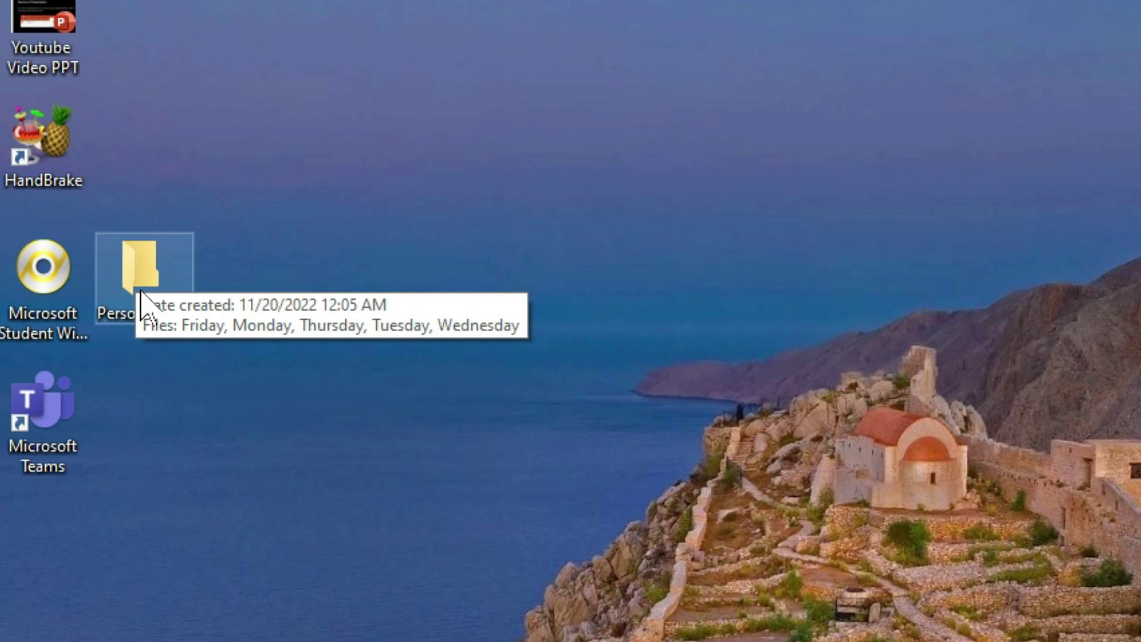
right_click(141, 293)
click(218, 249)
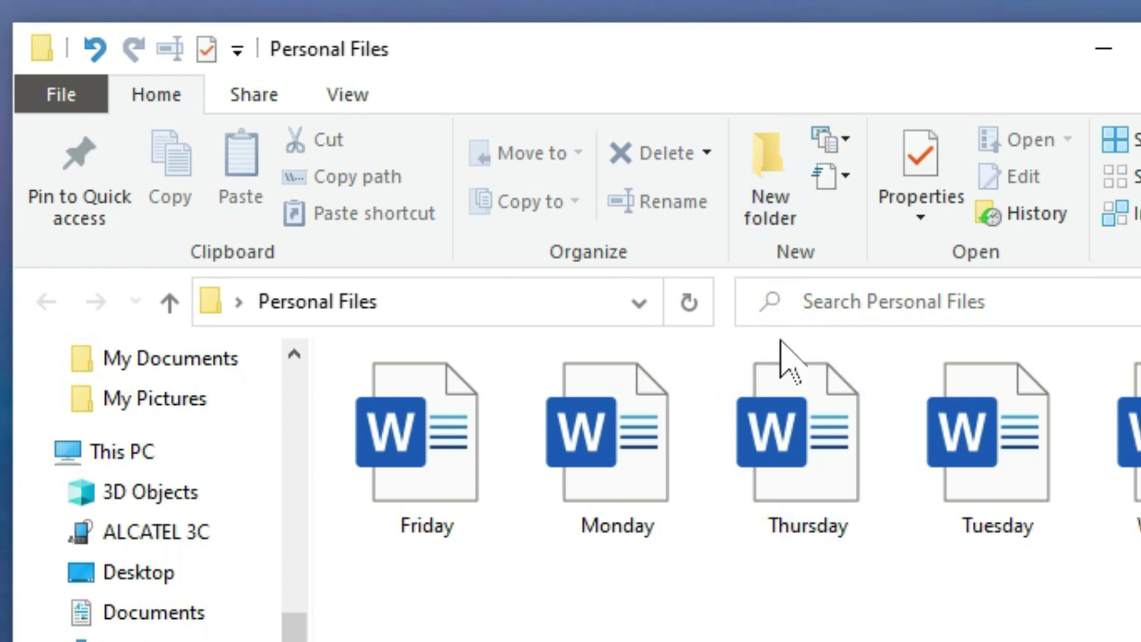
Add a new subfolder named Mine inside Personal Files.
click(769, 193)
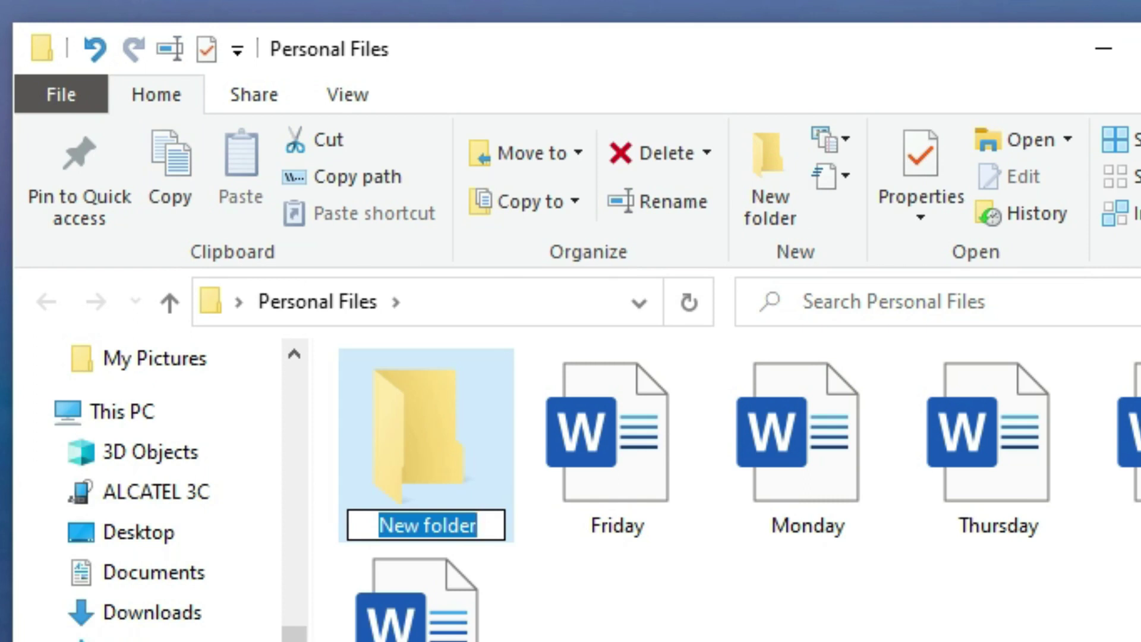
text(Mine)
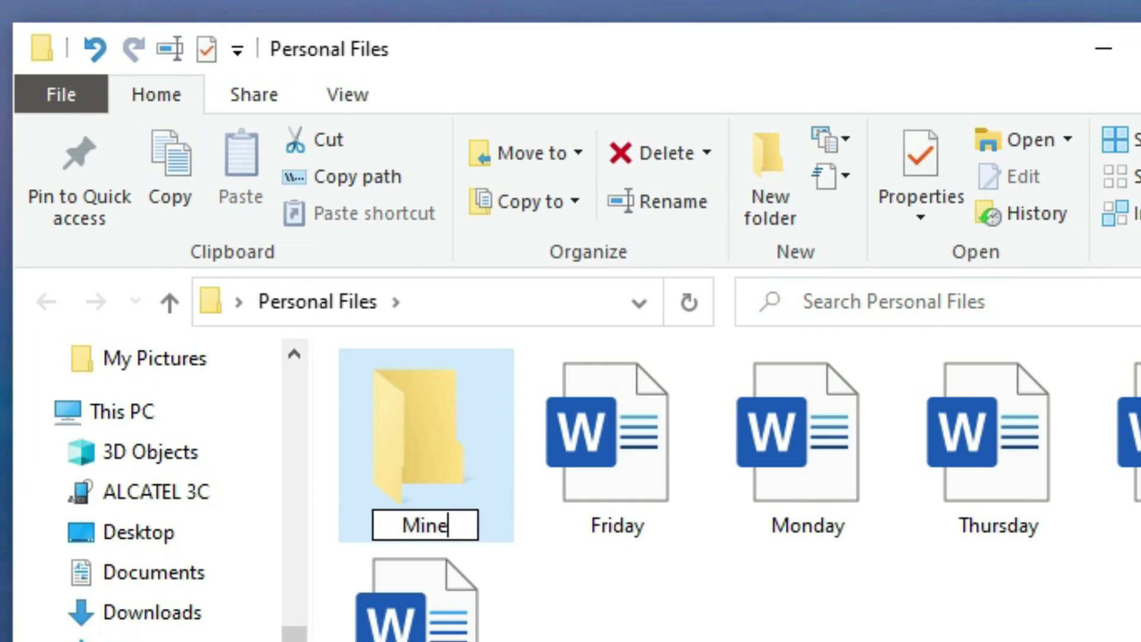
key(Return)
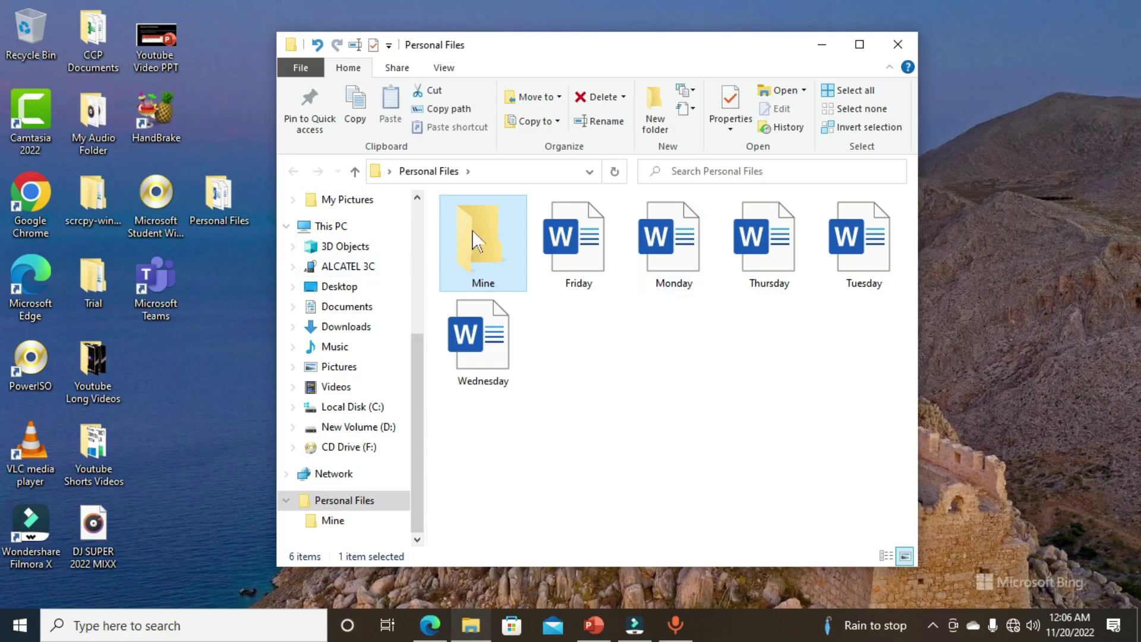
Move all five weekday documents, excluding Mine itself, into the Mine subfolder.
key(ctrl+a)
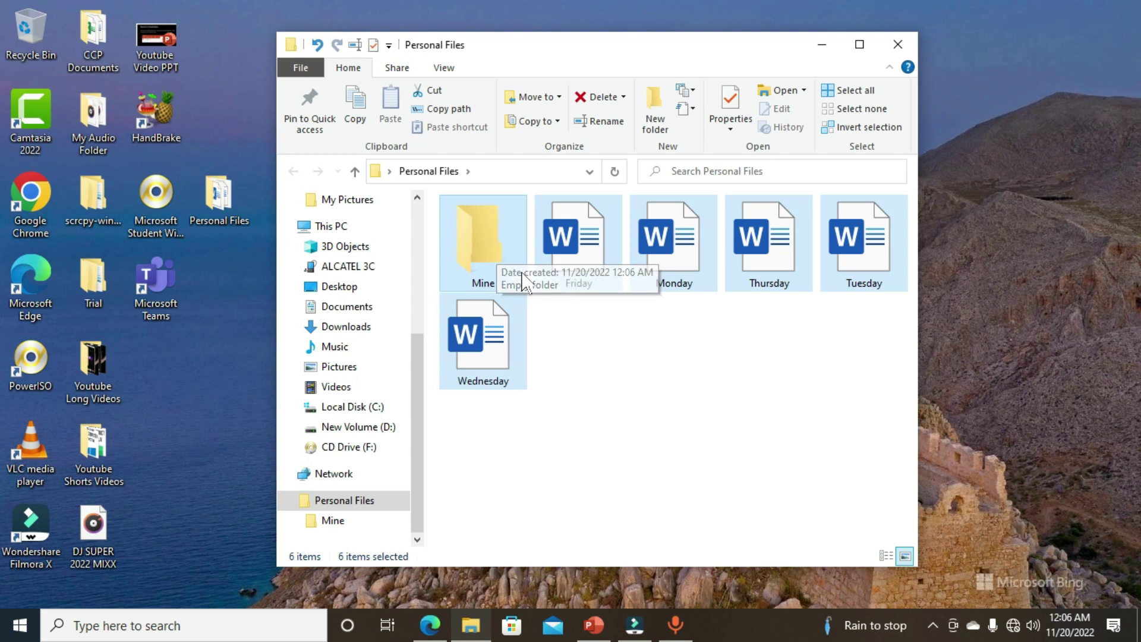
ctrl+click(463, 238)
drag(581, 261, 592, 407)
click(592, 407)
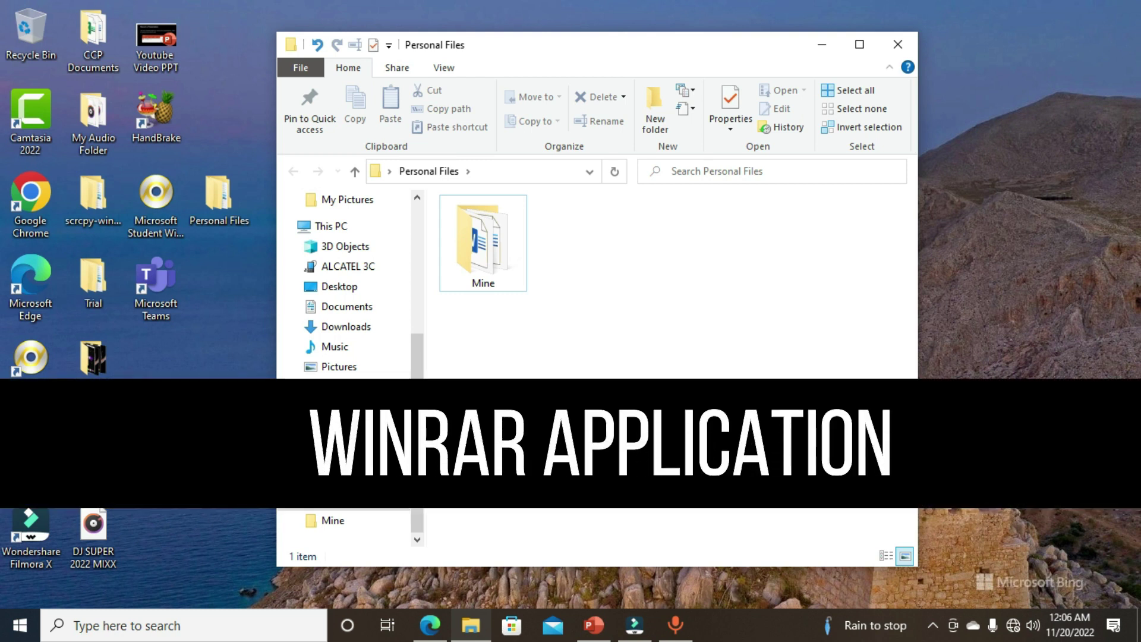
key(alt)
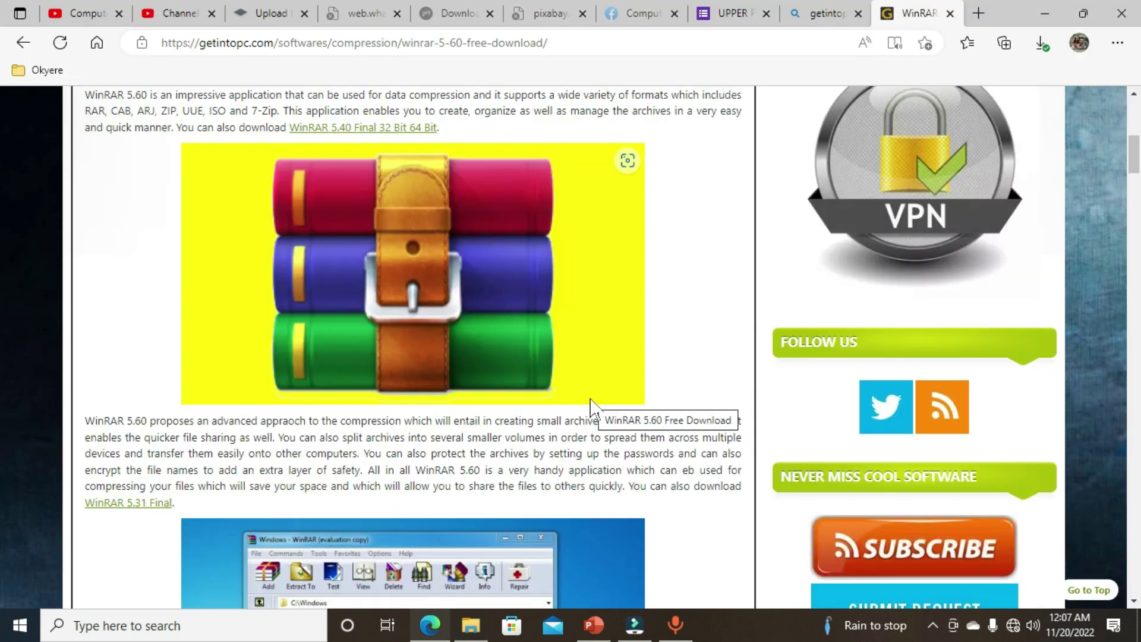
scroll(590, 398, down, 10)
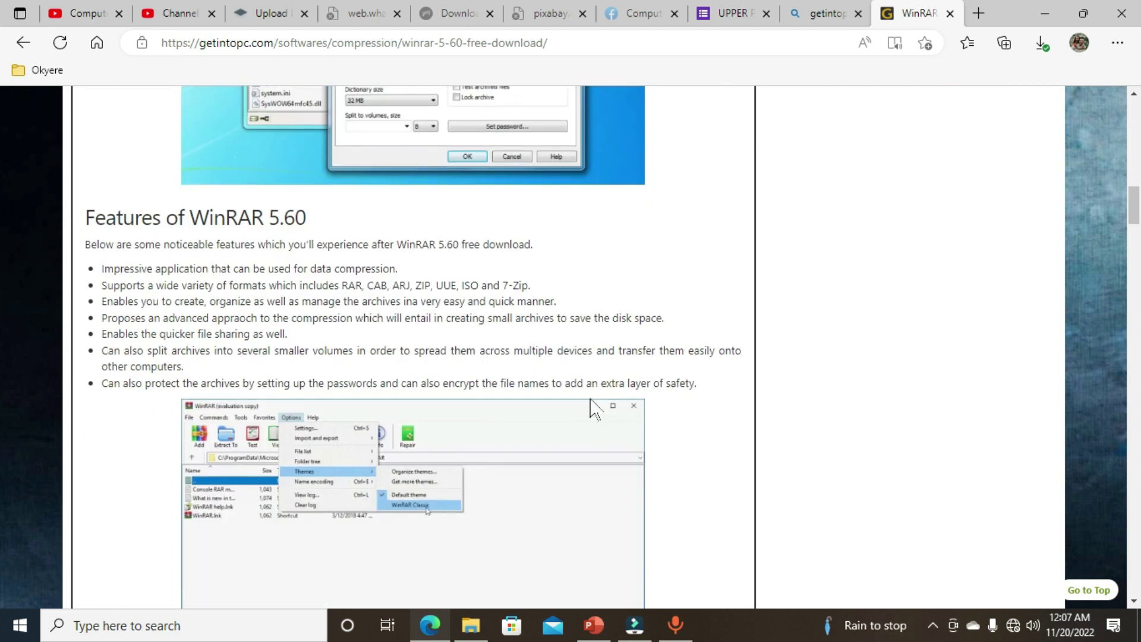
scroll(590, 404, down, 15)
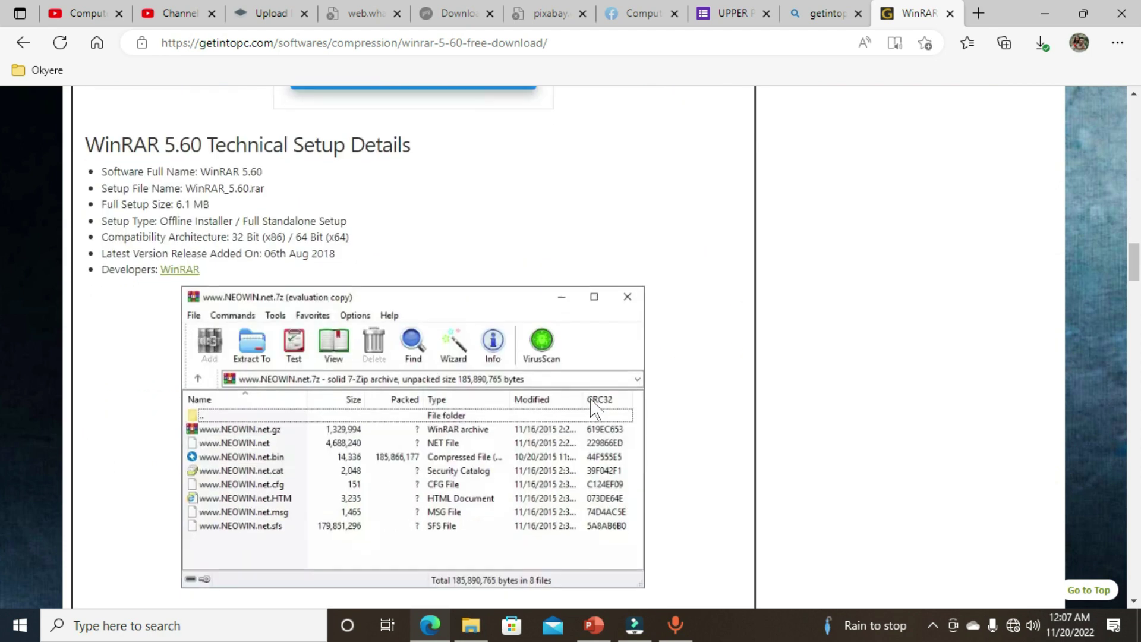
scroll(591, 407, down, 5)
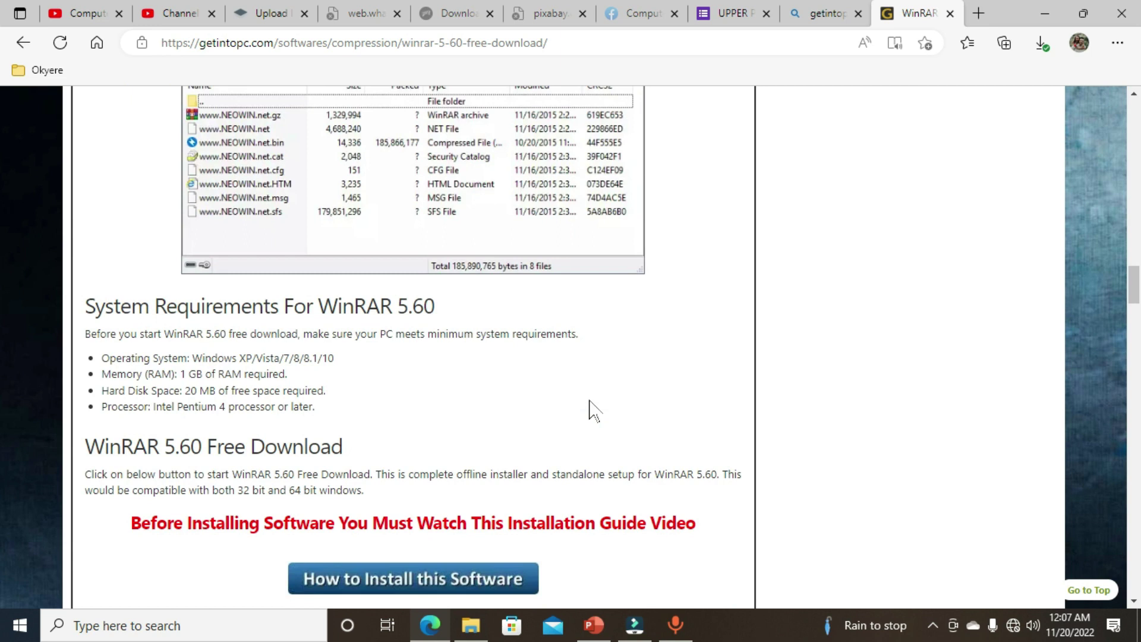
scroll(591, 413, down, 3)
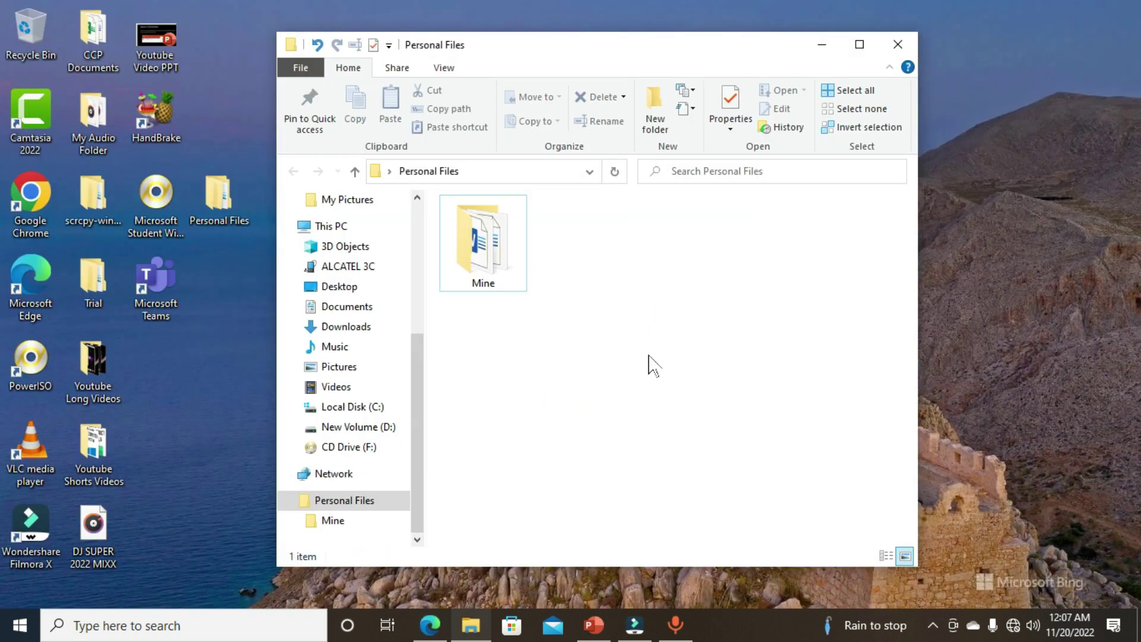
Zip the Mine folder from the Share tab, keeping the archive name Mine.
click(480, 246)
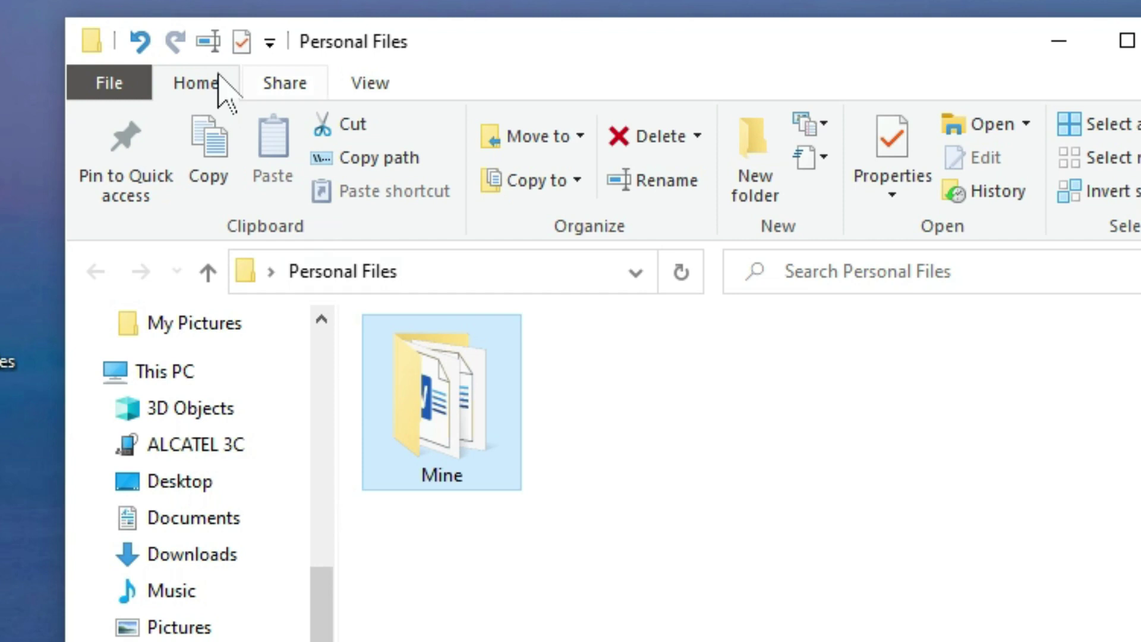
click(290, 93)
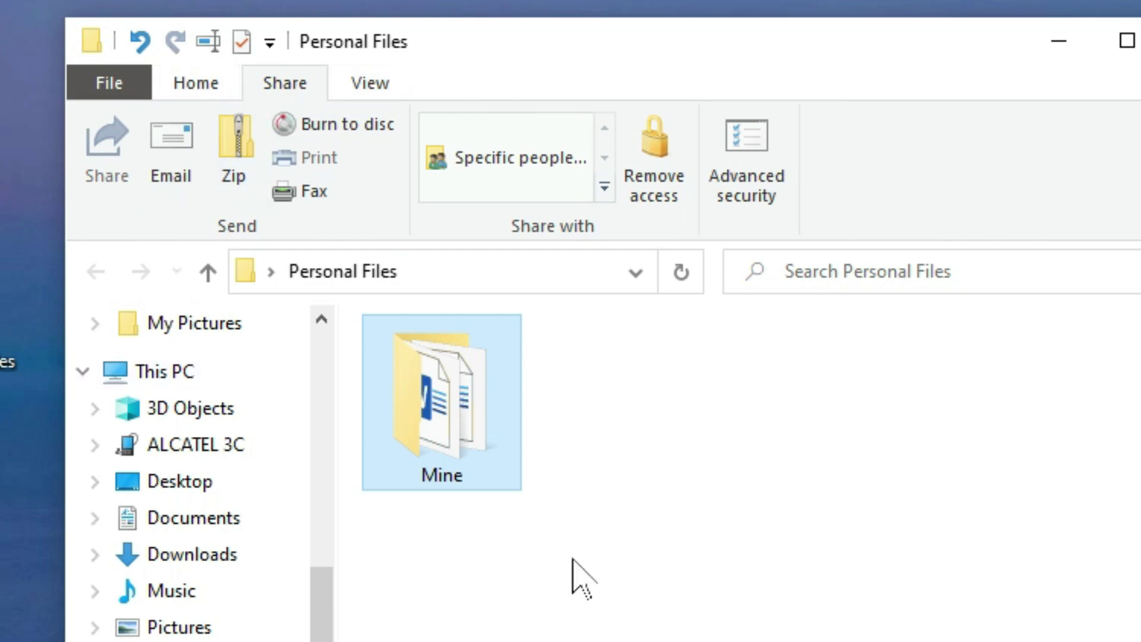
click(238, 152)
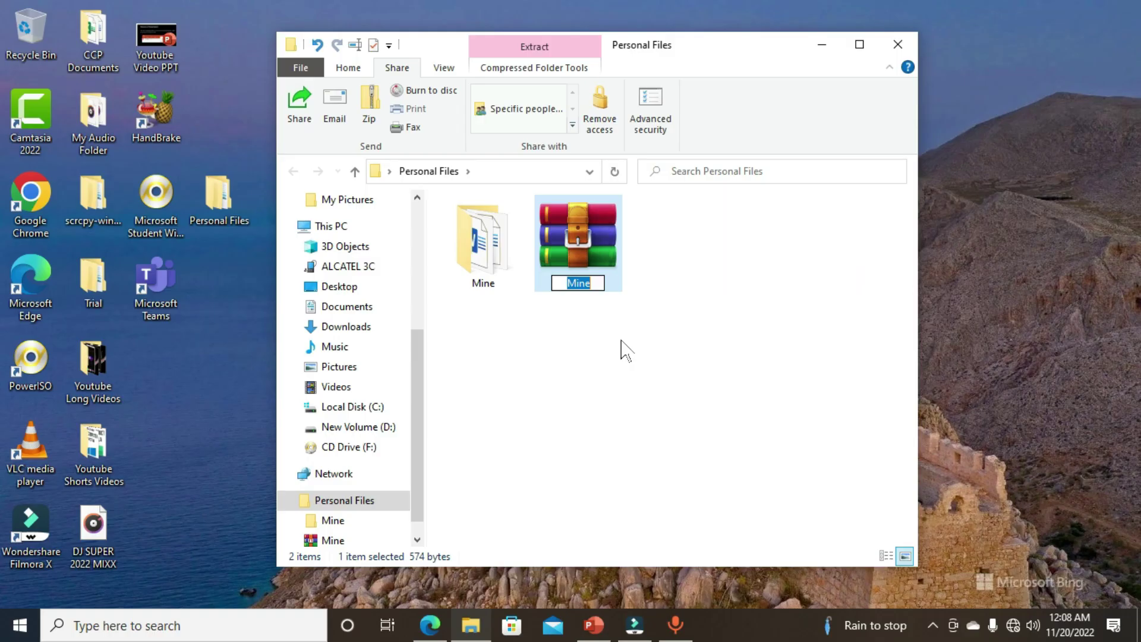
key(Return)
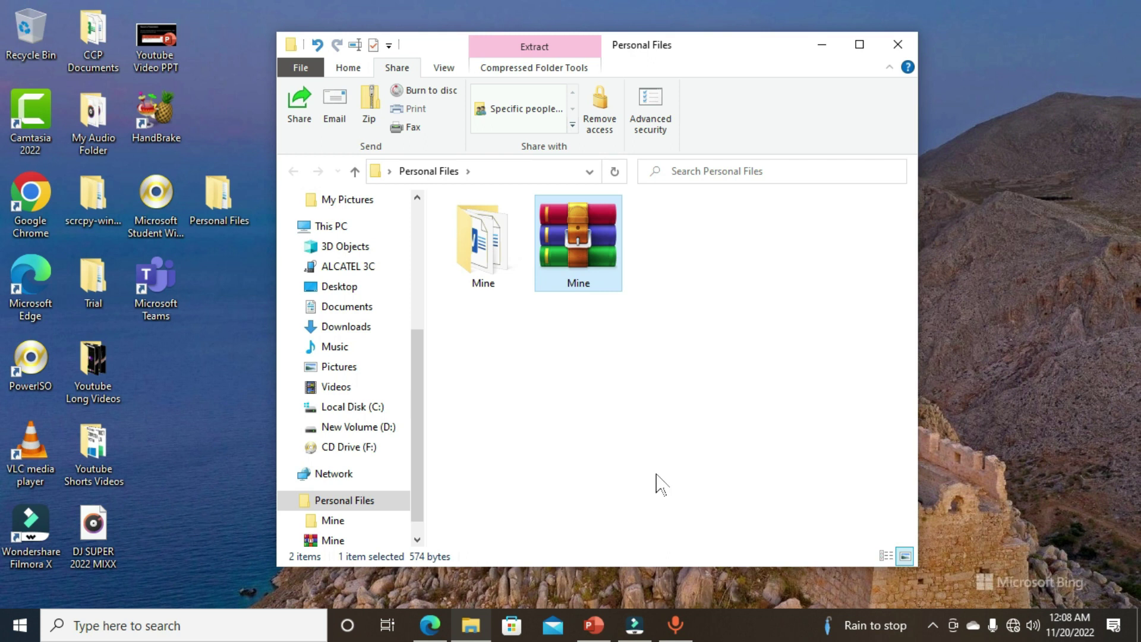
Open the Mine archive in WinRAR and shift its window slightly left.
right_click(576, 240)
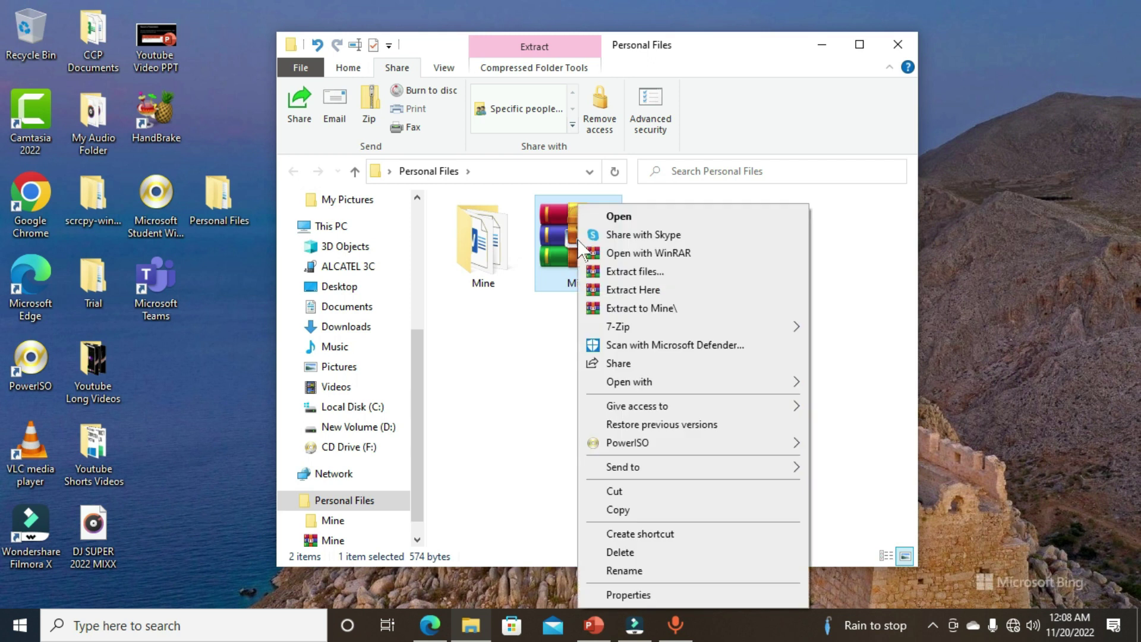
click(625, 226)
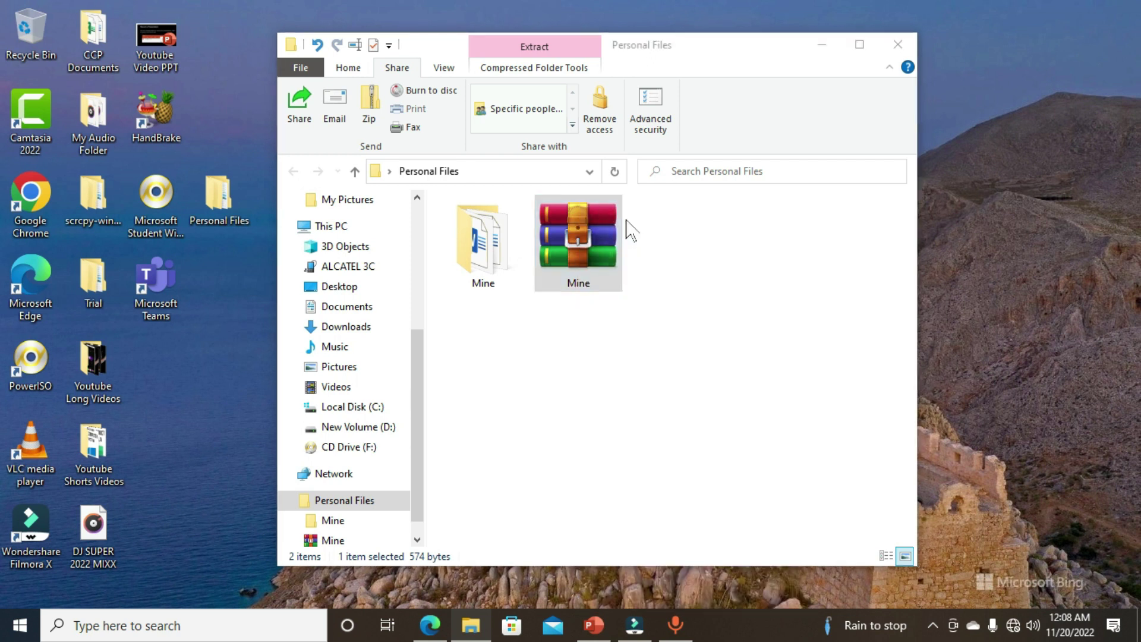
drag(540, 85, 475, 89)
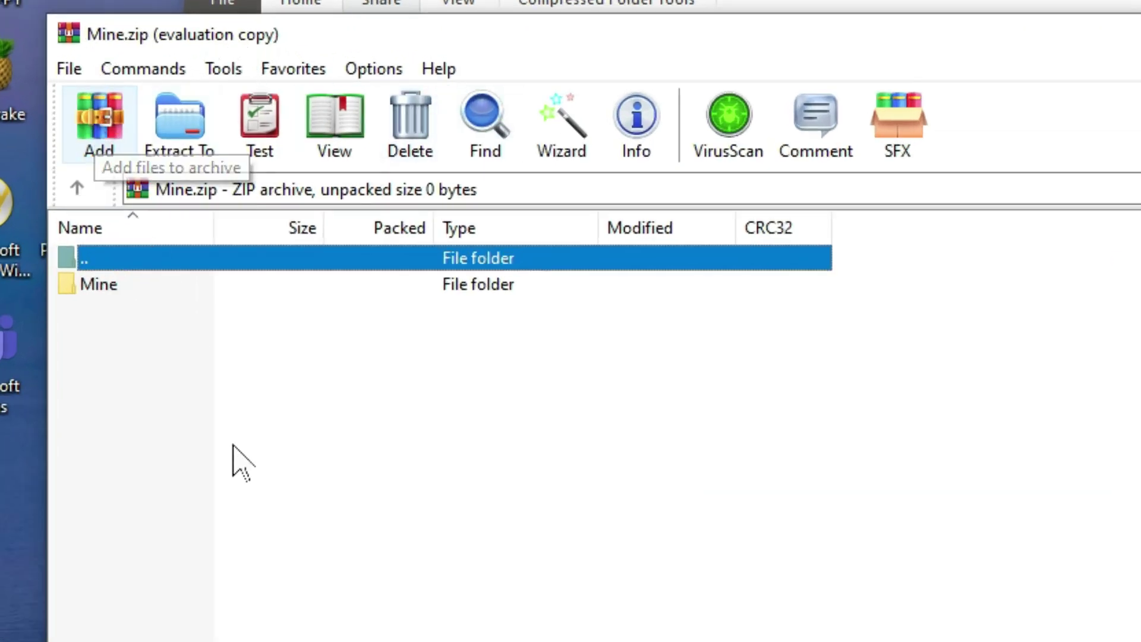
Start adding files to Mine.zip, with the file picker on Personal Files moved aside.
click(97, 127)
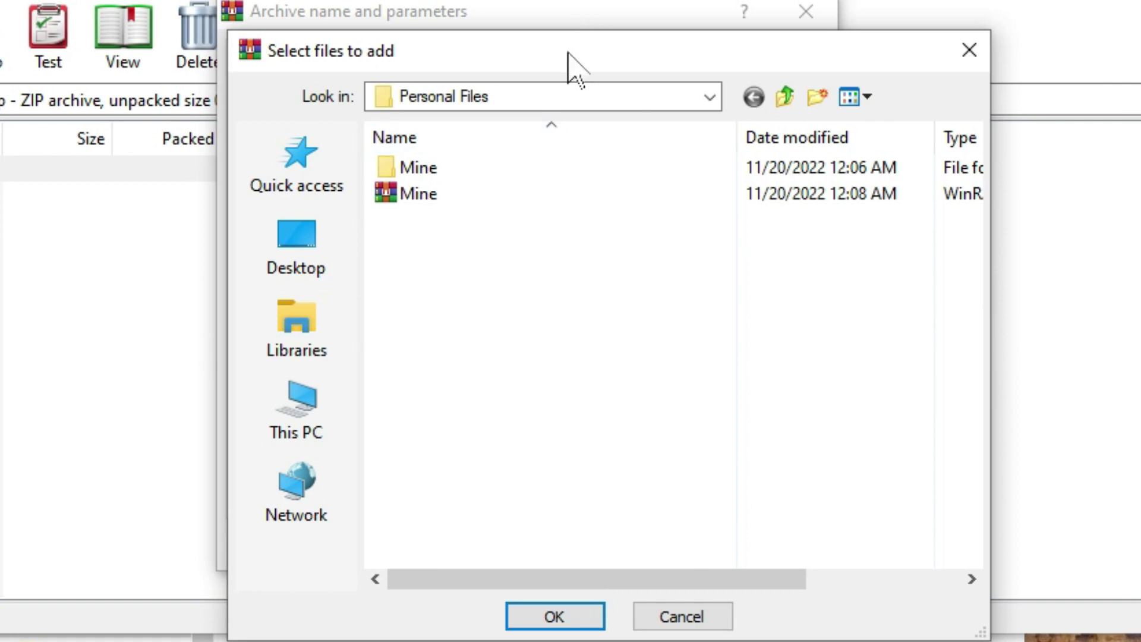
drag(511, 59, 260, 6)
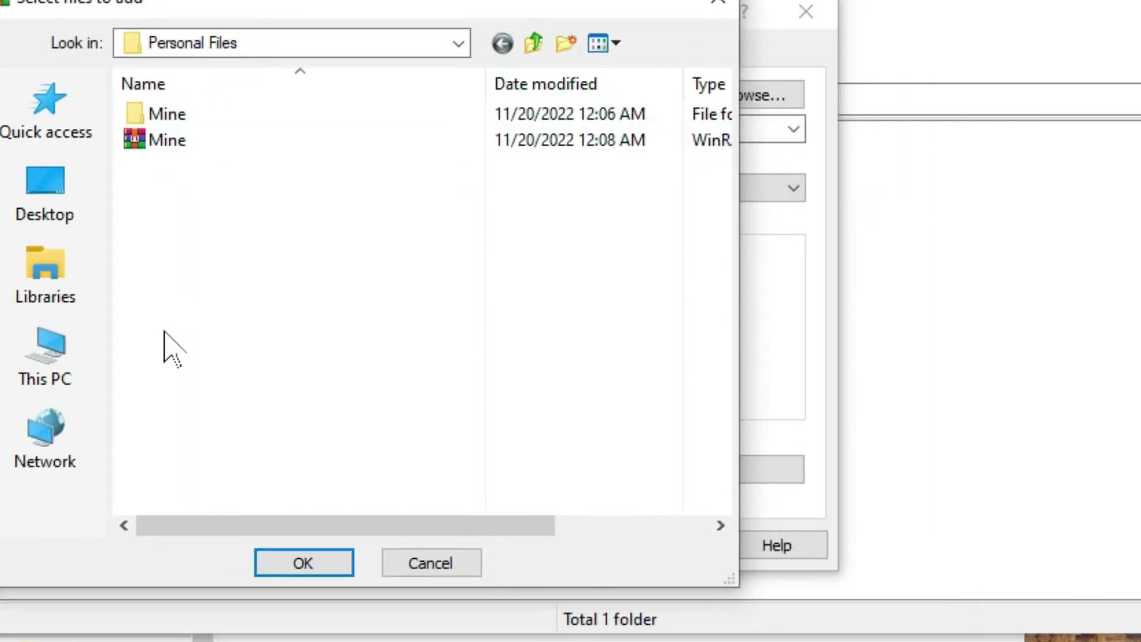
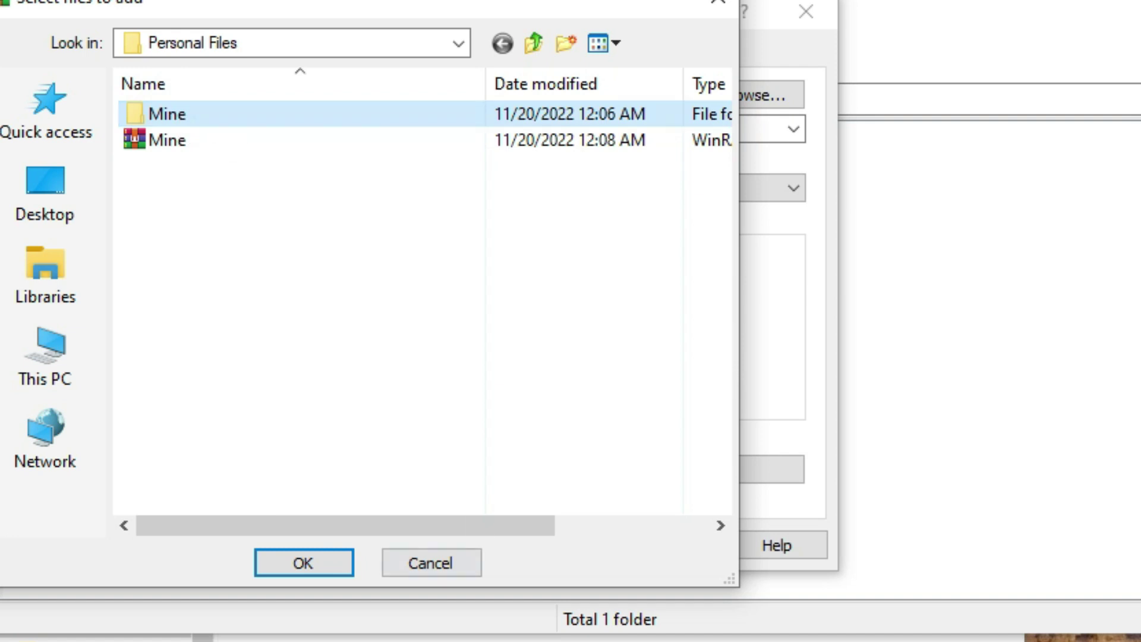
Confirm the Mine folder as the item to add and return to Mine.zip's General archive settings.
click(306, 562)
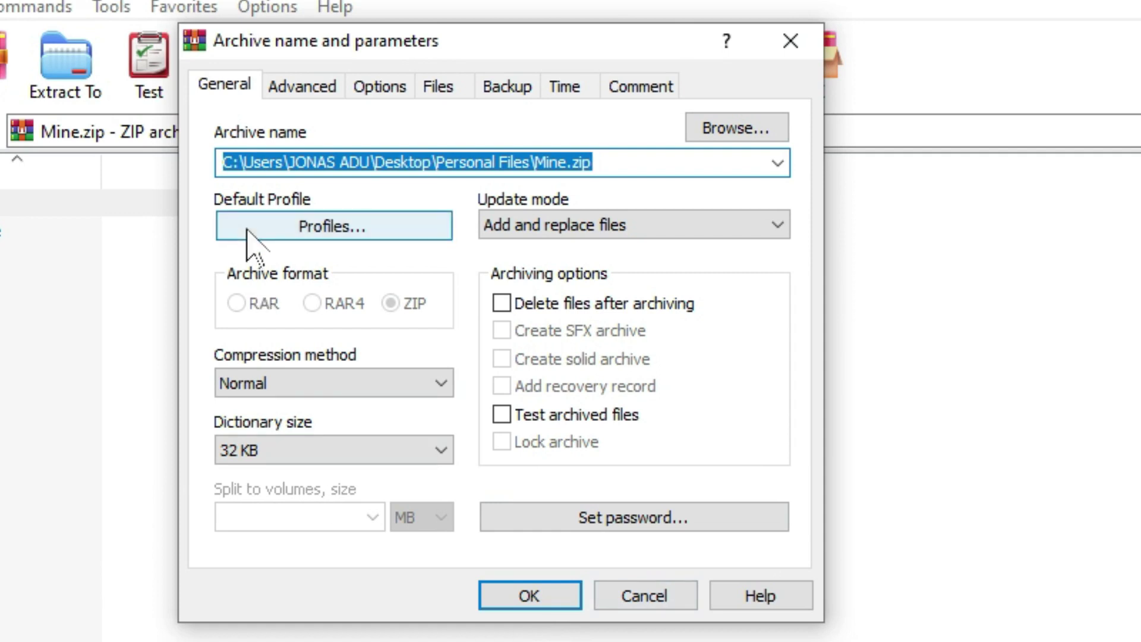
click(223, 86)
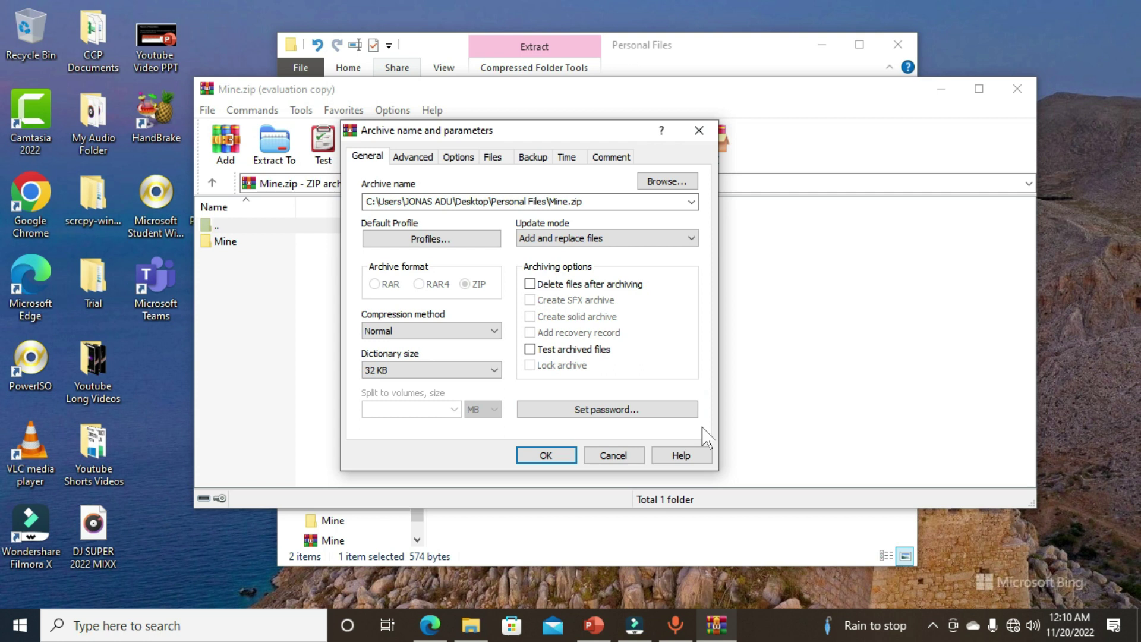
Set an archive password, entered and confirmed, then create the protected Mine.zip archive.
click(591, 415)
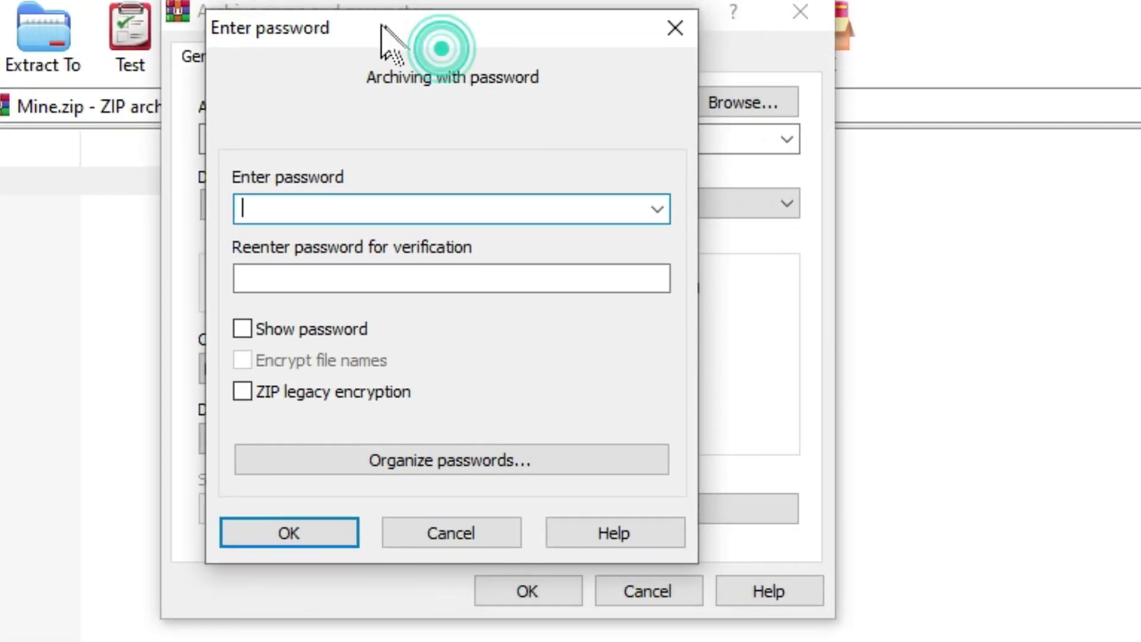
drag(389, 44, 366, 27)
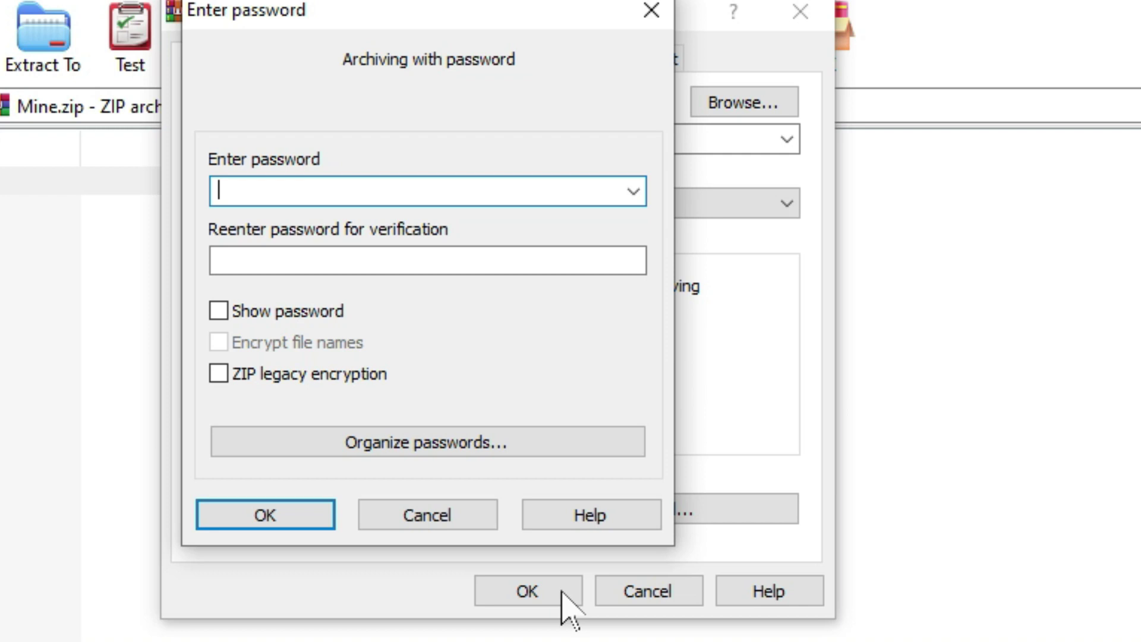
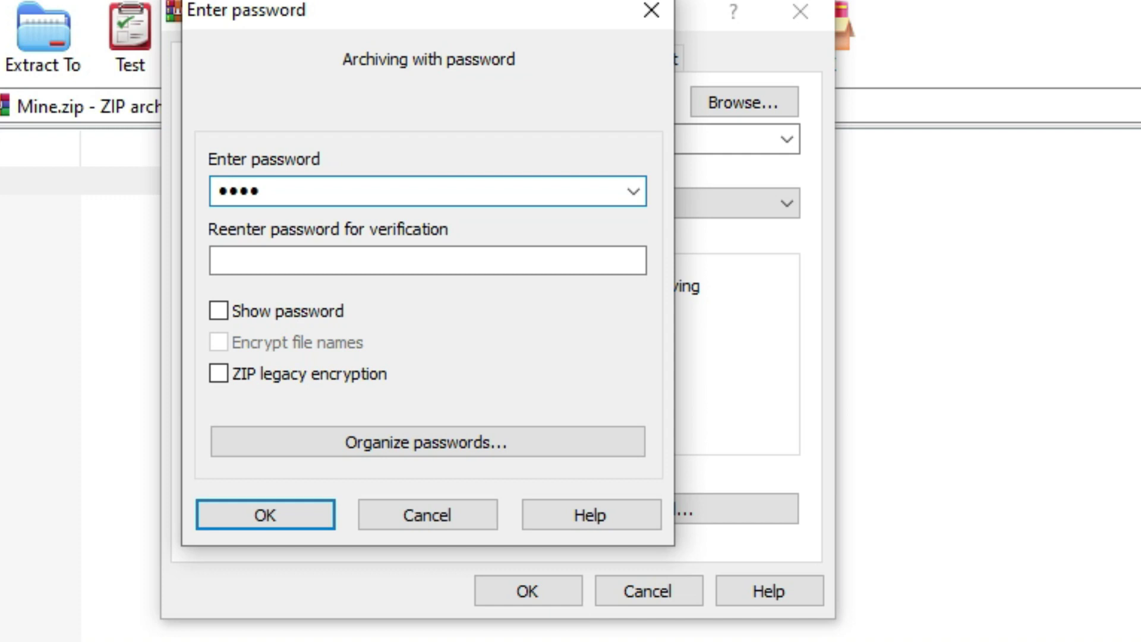
click(267, 256)
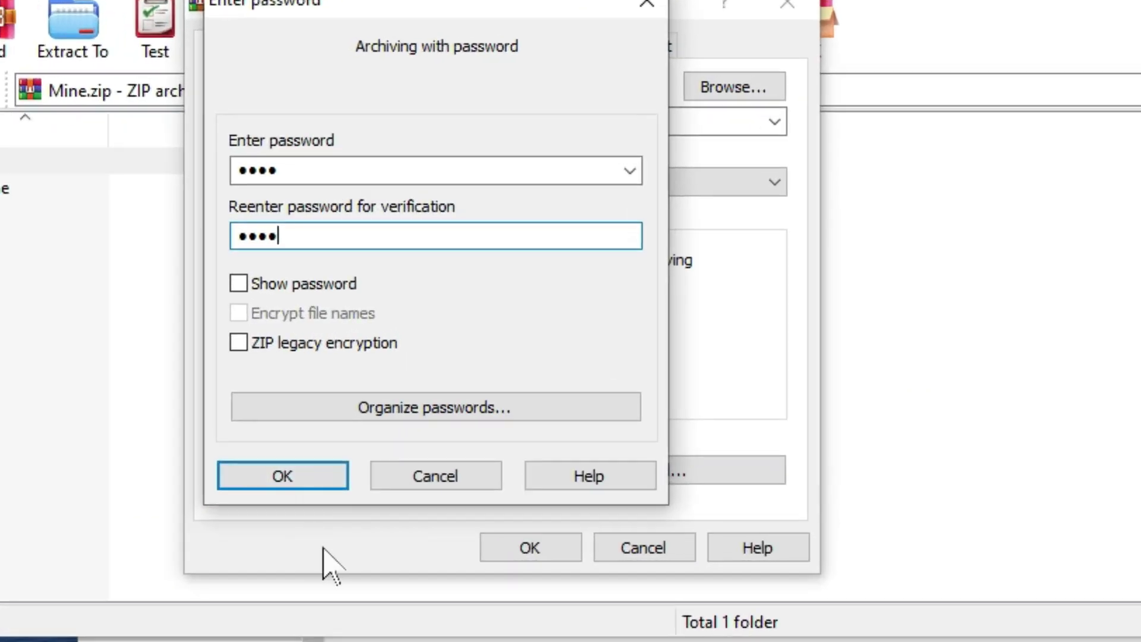
click(239, 284)
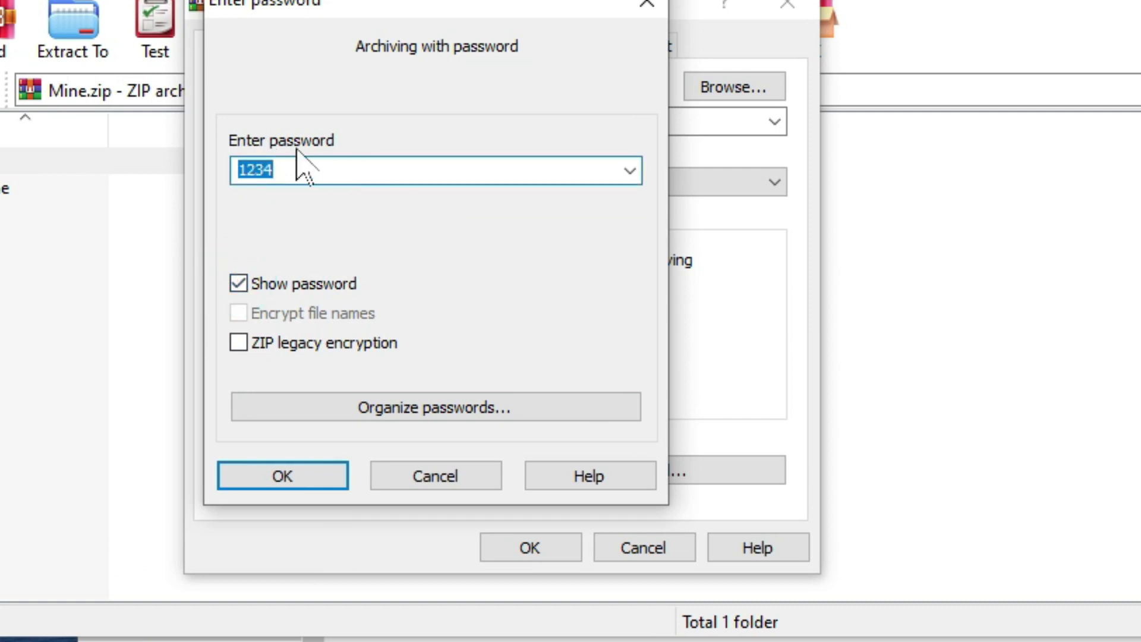
click(239, 289)
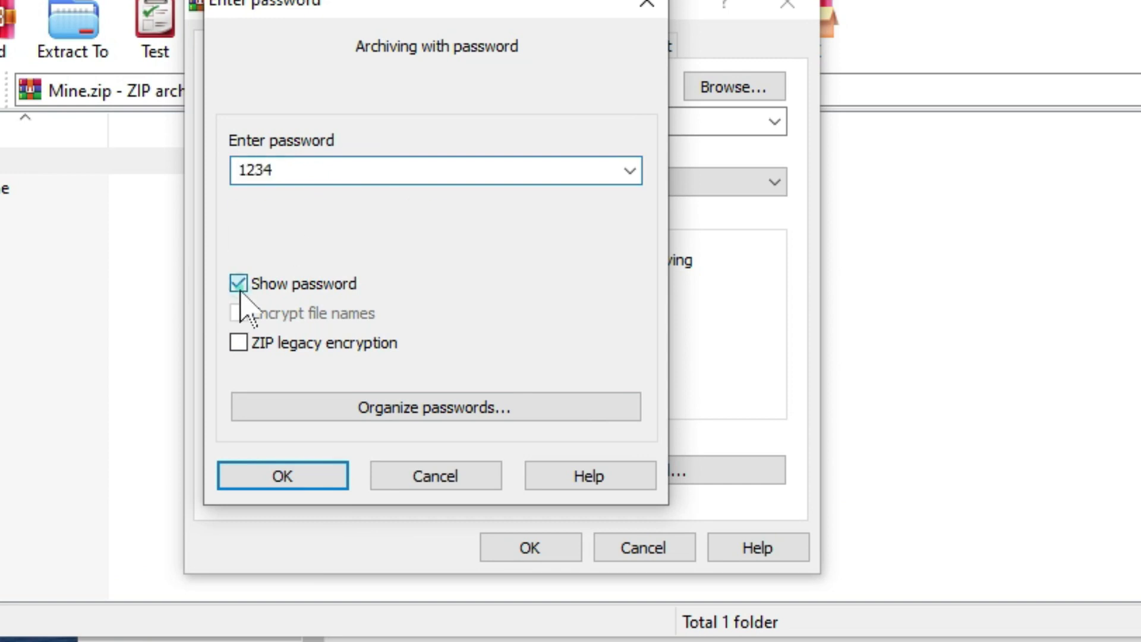
click(283, 480)
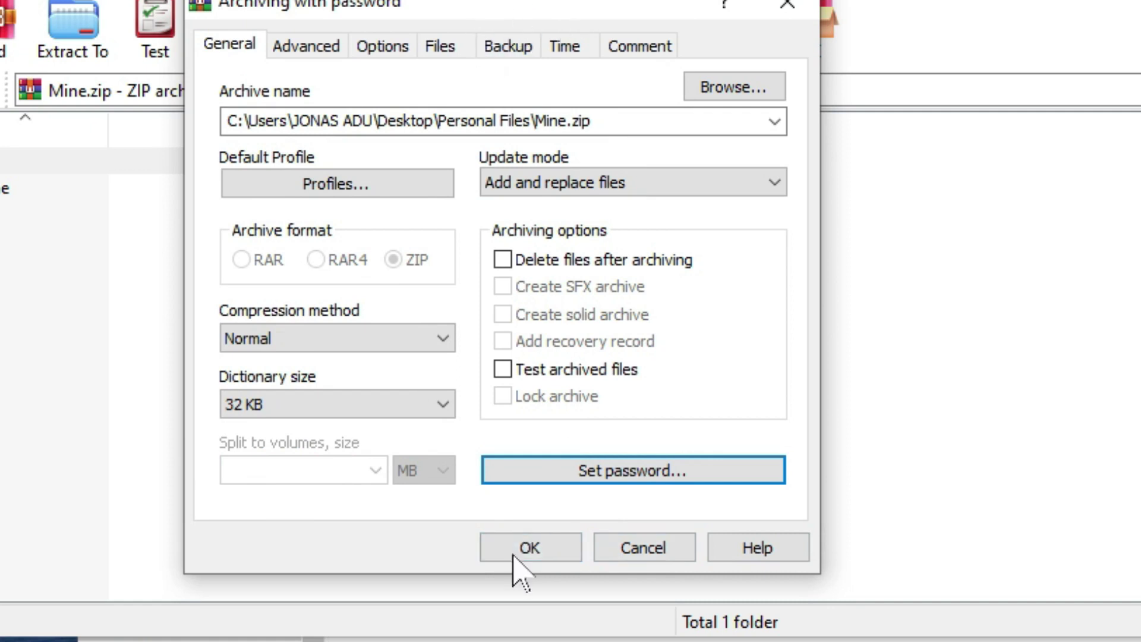
click(534, 546)
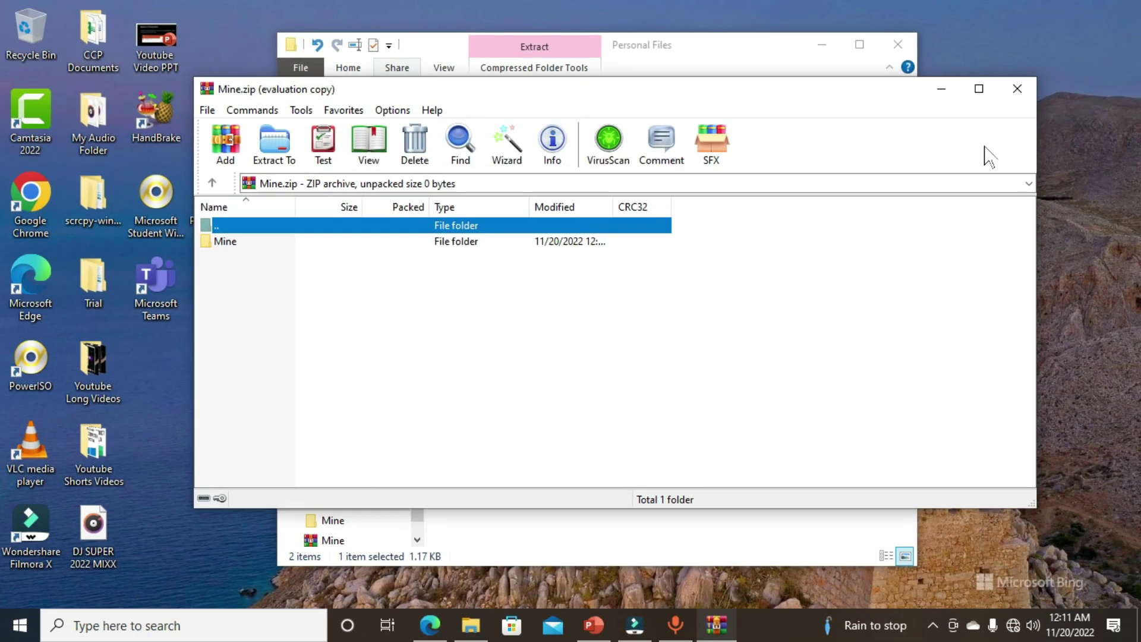
Close WinRAR and delete the original Mine folder from Personal Files.
click(1026, 94)
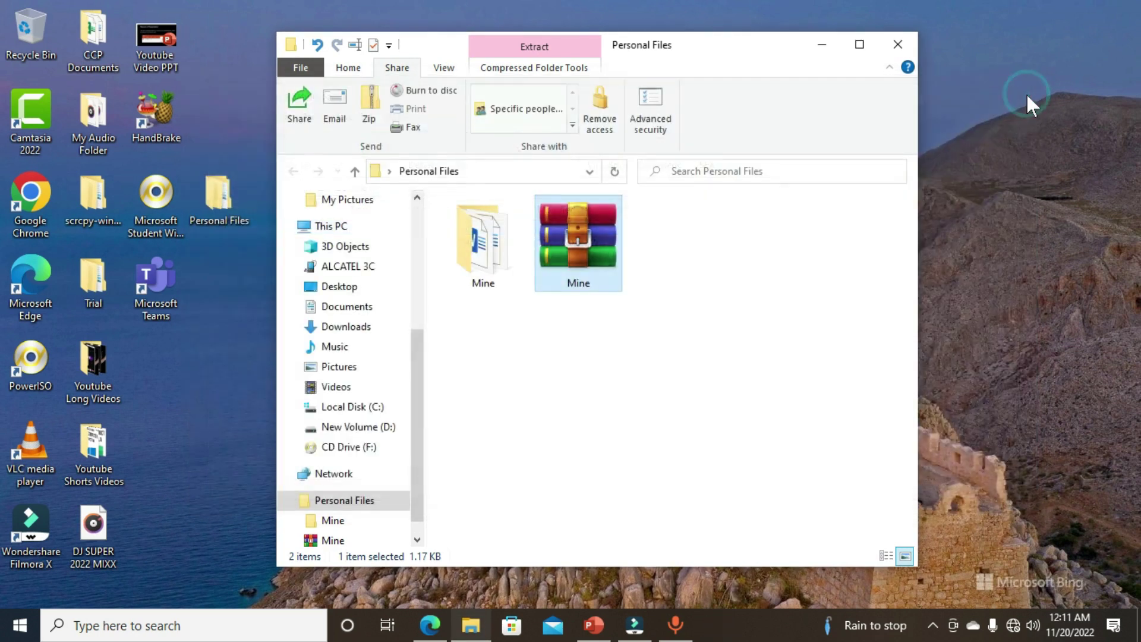
click(529, 376)
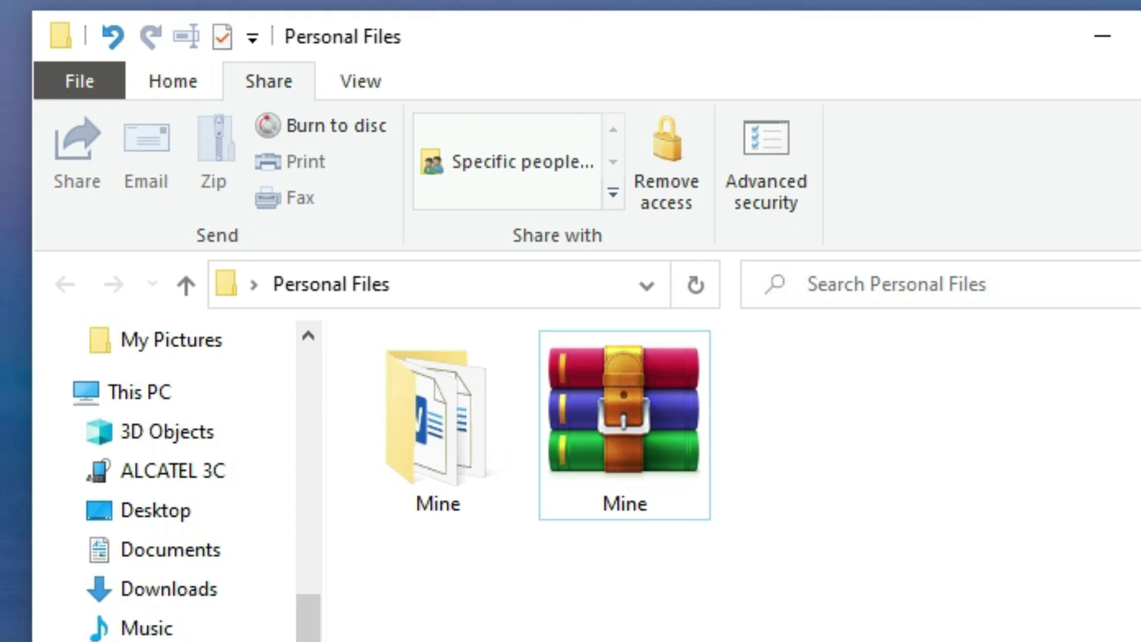
click(430, 460)
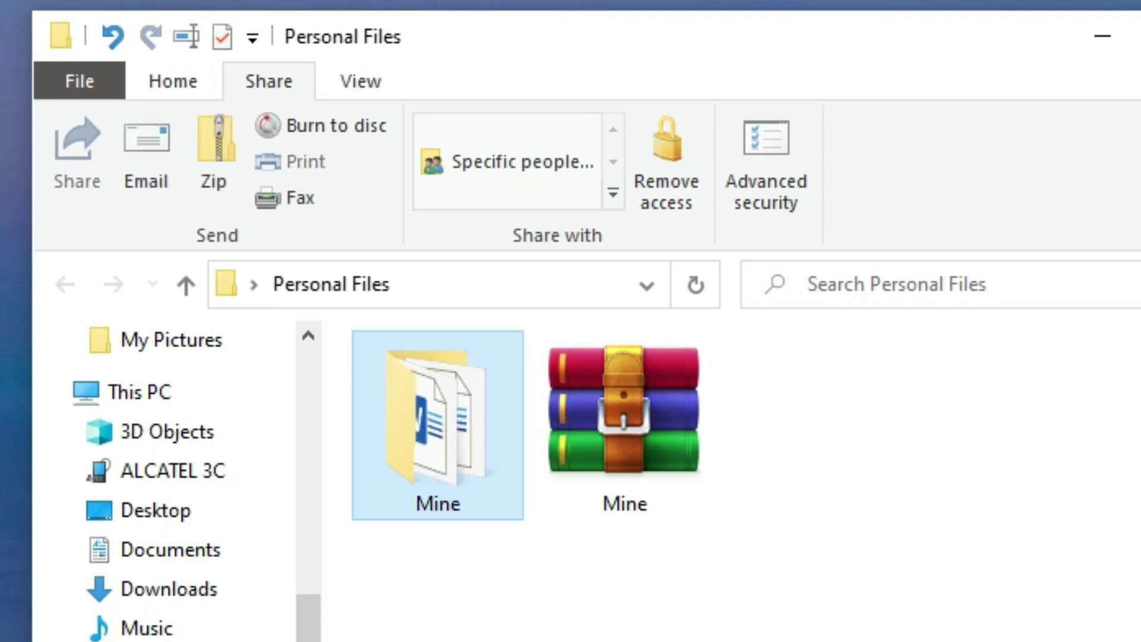
key(Delete)
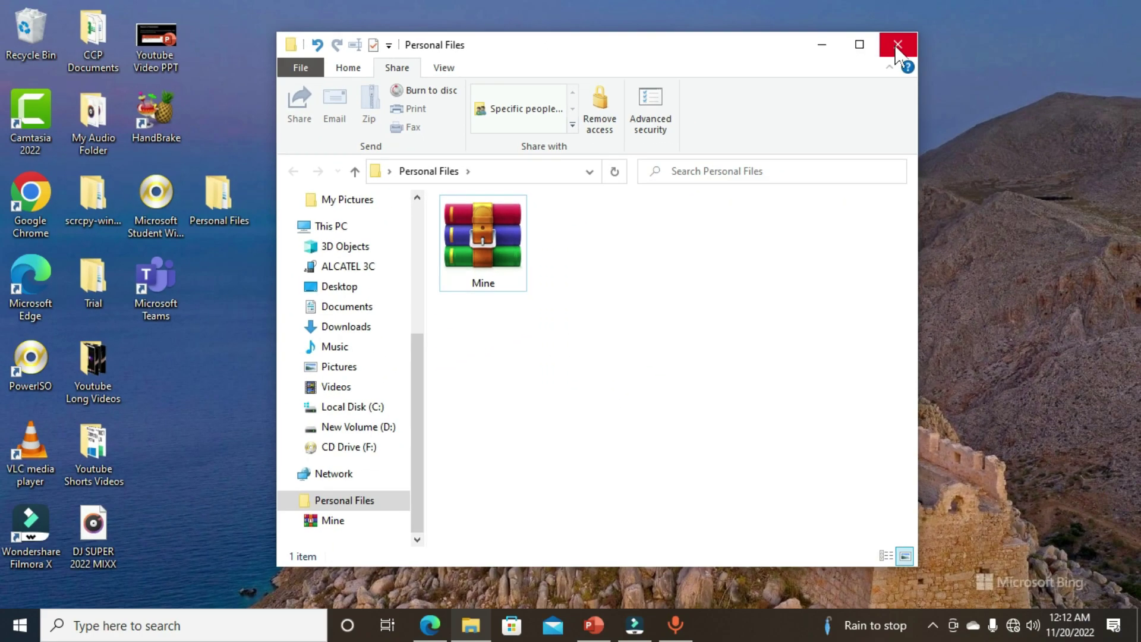
Close the Personal Files window and refresh the desktop.
click(897, 45)
right_click(410, 87)
click(482, 136)
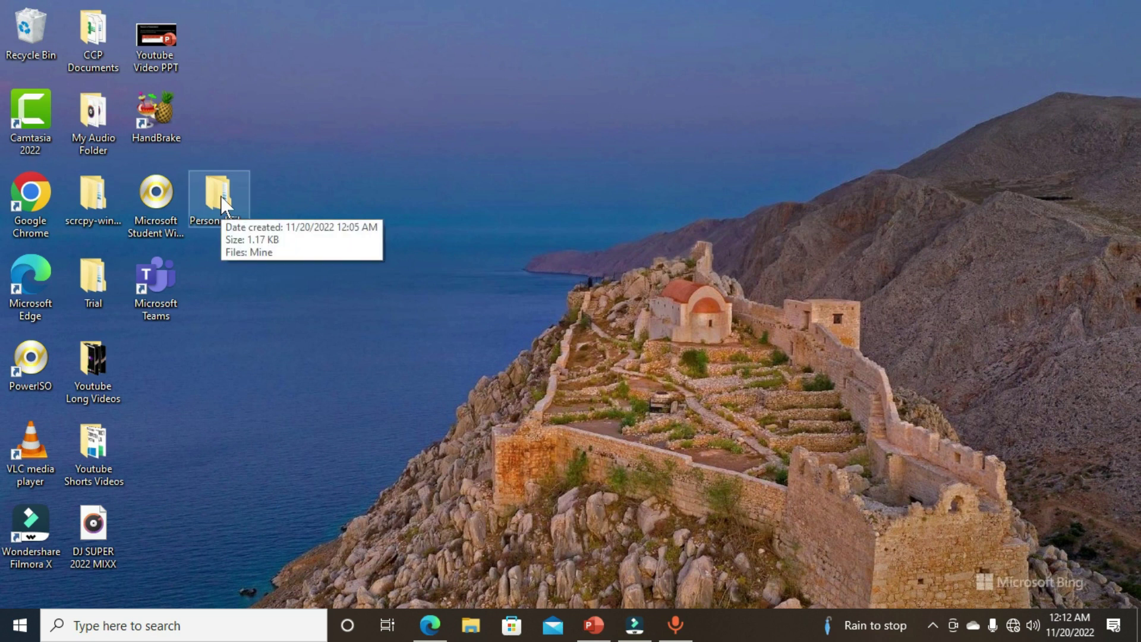
Open Mine.zip from Personal Files in WinRAR and browse into its Mine folder.
double_click(218, 196)
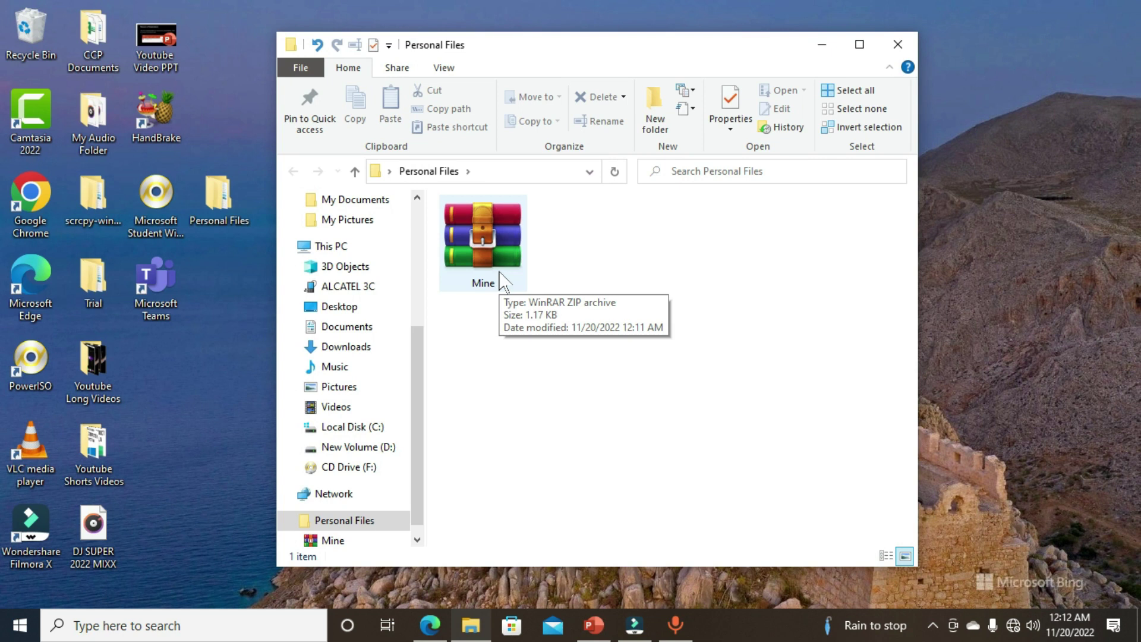
double_click(479, 240)
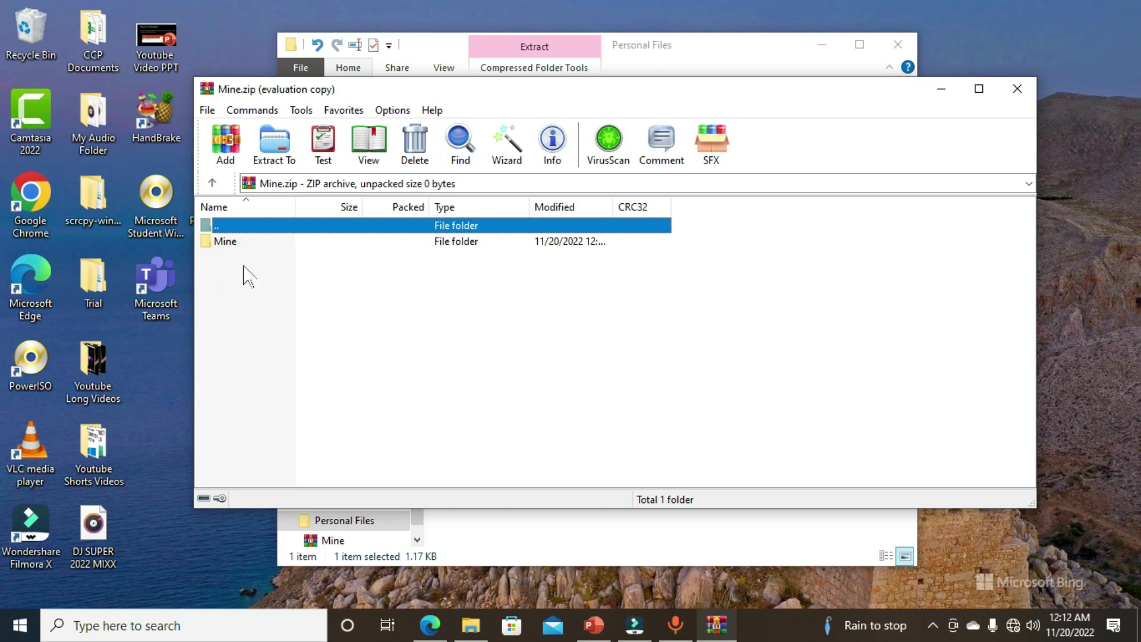
double_click(224, 242)
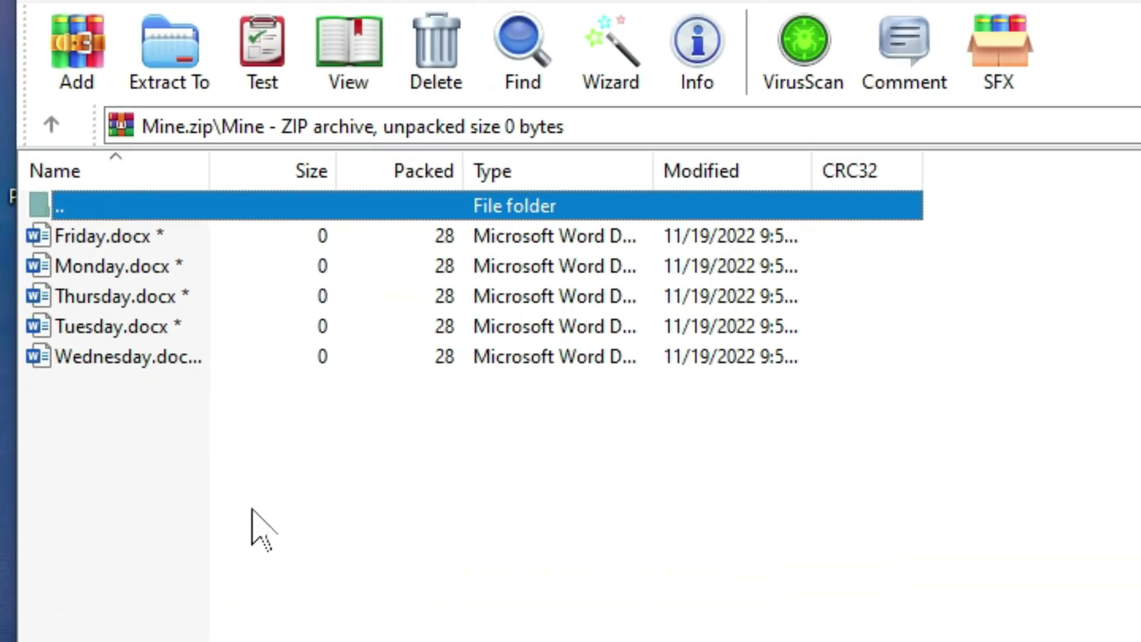
Open Wednesday.docx from the archive by entering the archive password, then close Word.
click(126, 359)
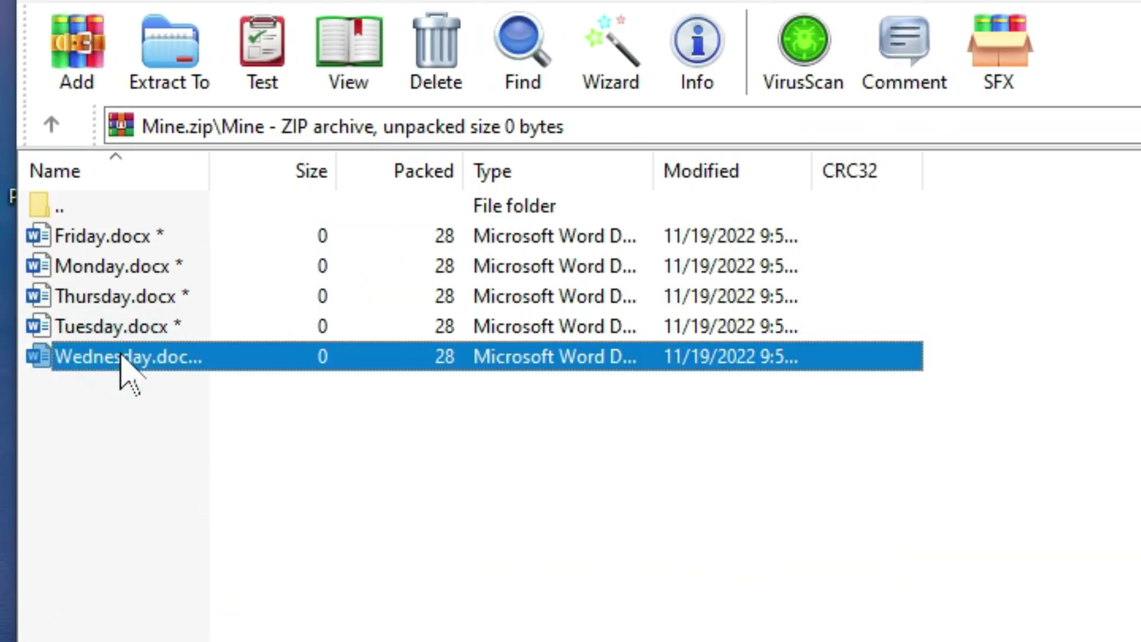
double_click(234, 364)
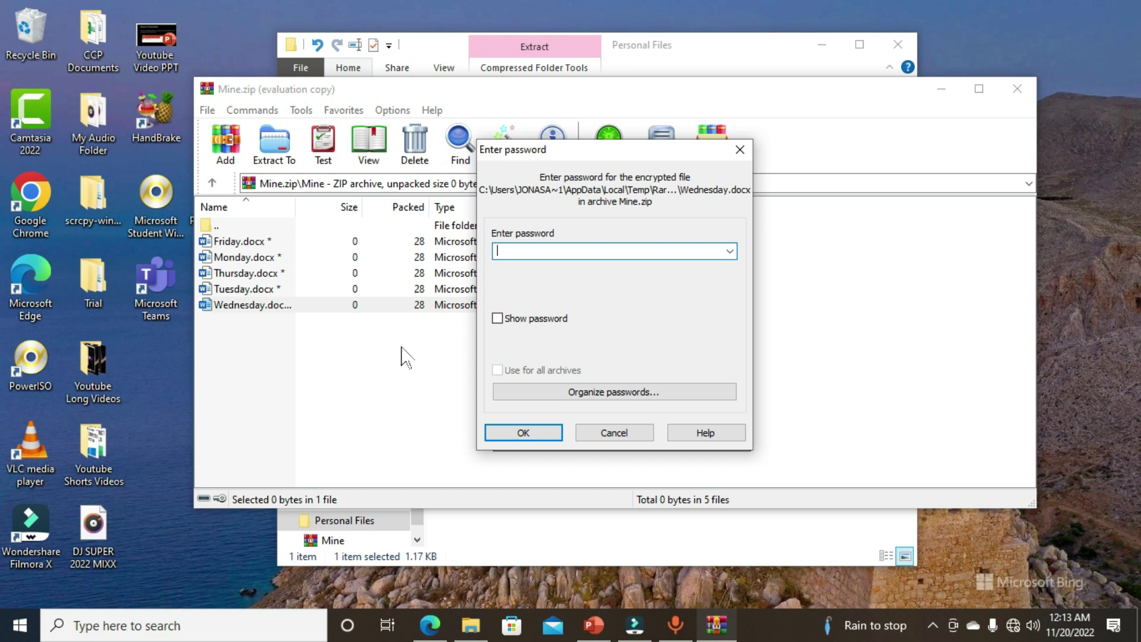
click(525, 437)
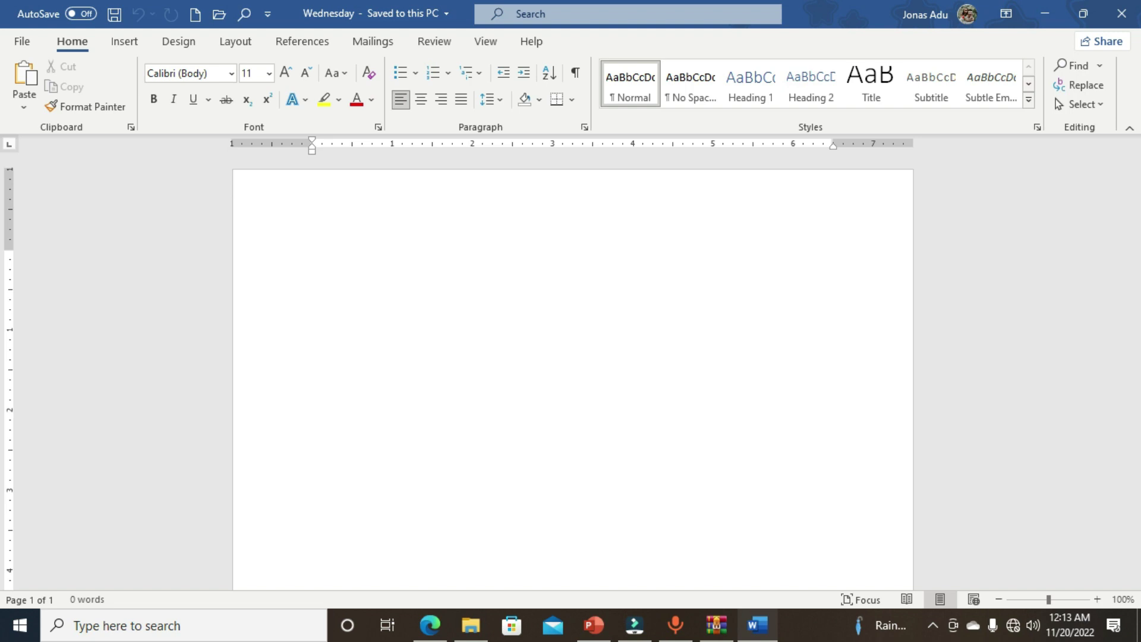
click(1121, 13)
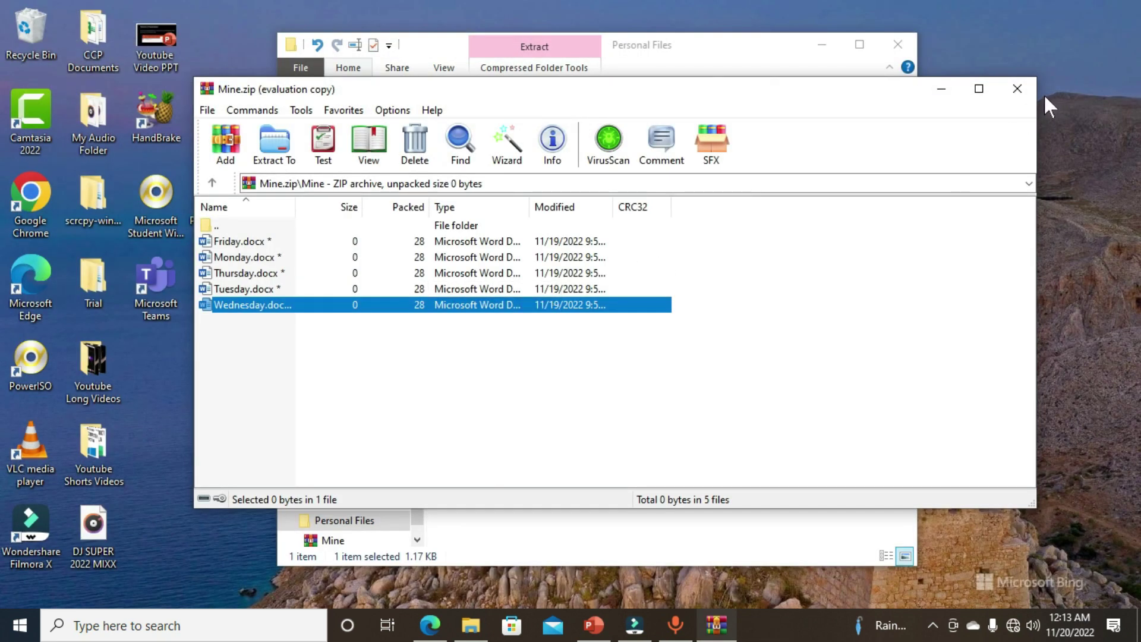
Close WinRAR and Personal Files, then open Trial's New folder from the desktop.
click(1018, 91)
click(899, 45)
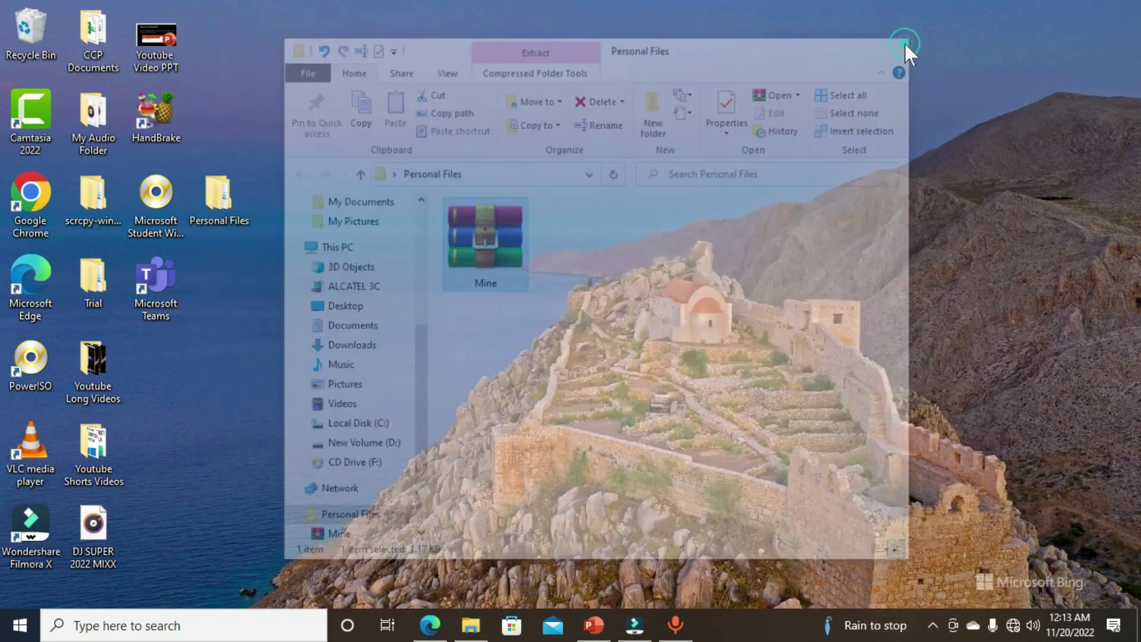
double_click(86, 290)
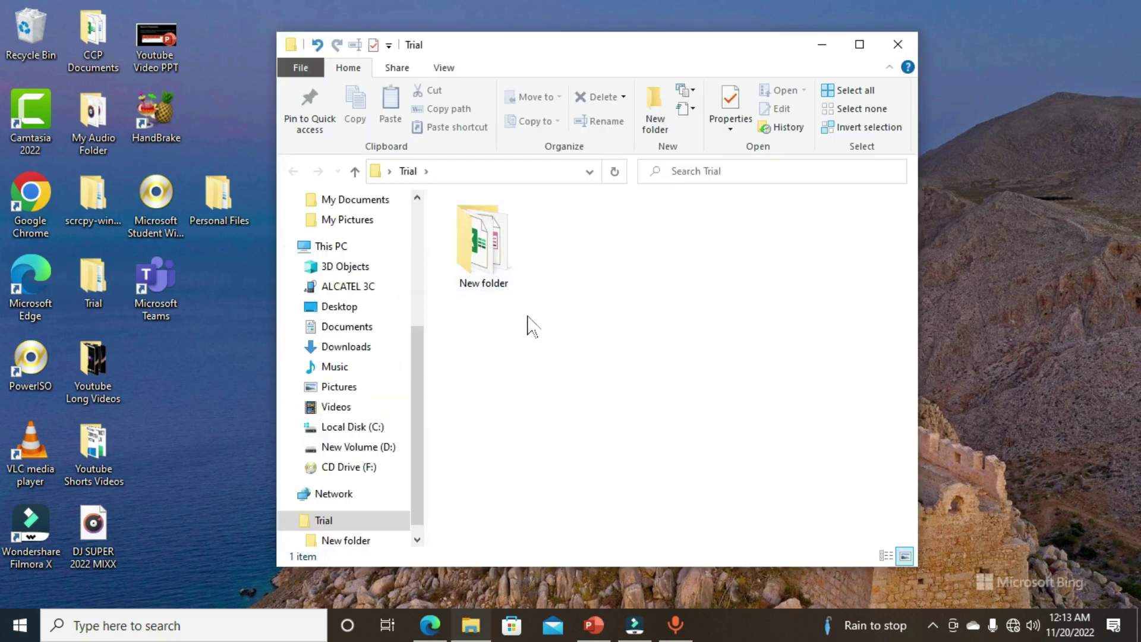
double_click(484, 250)
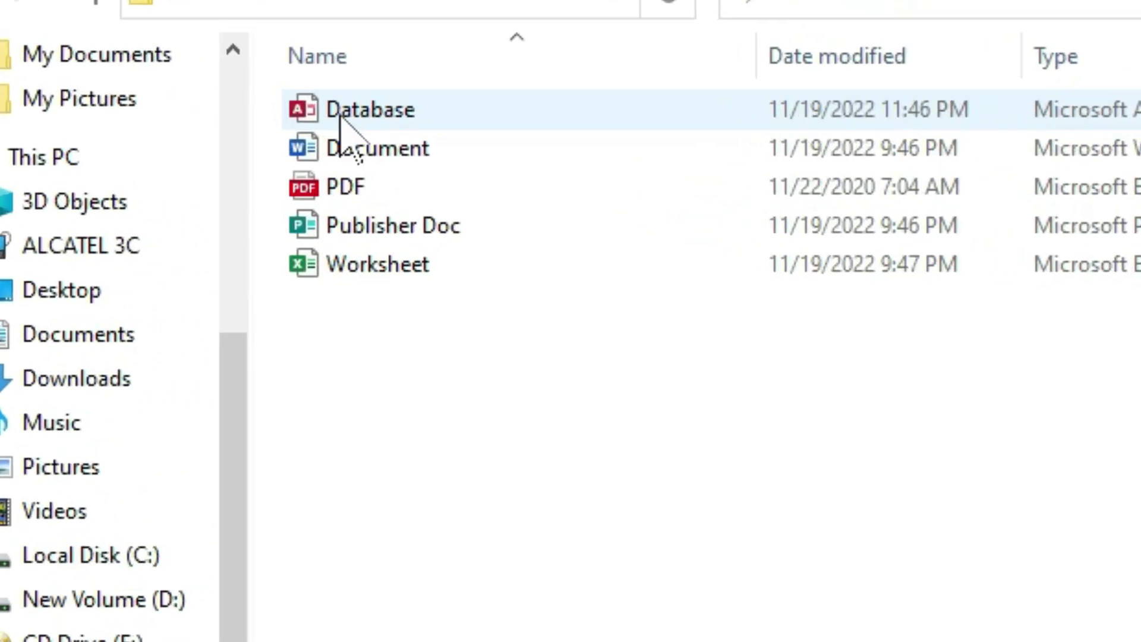
mouse_move(444, 203)
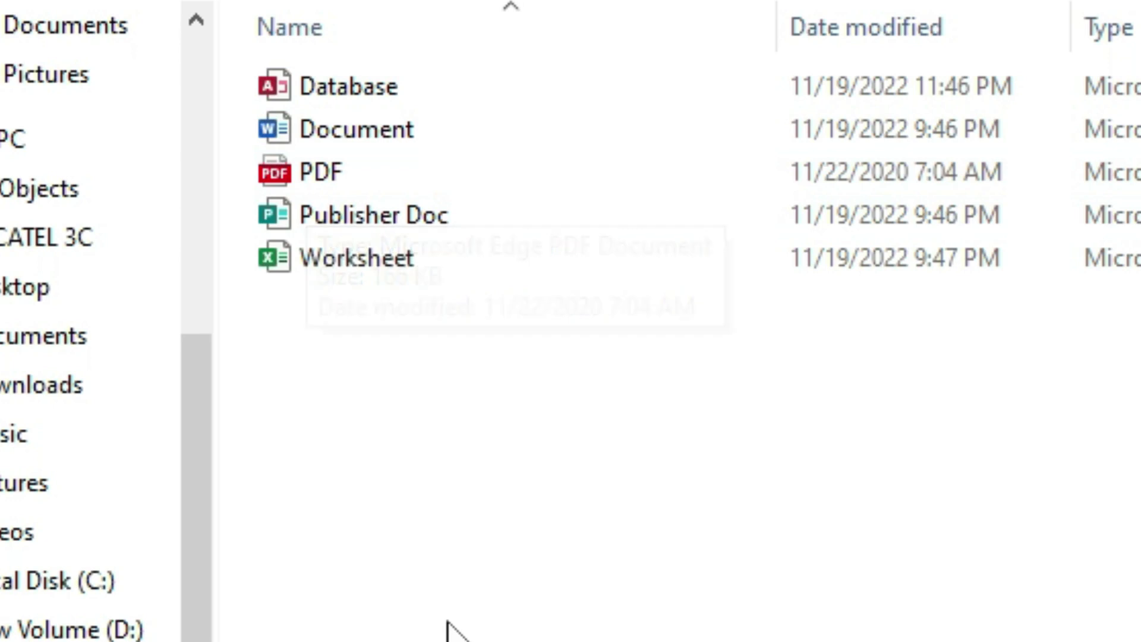